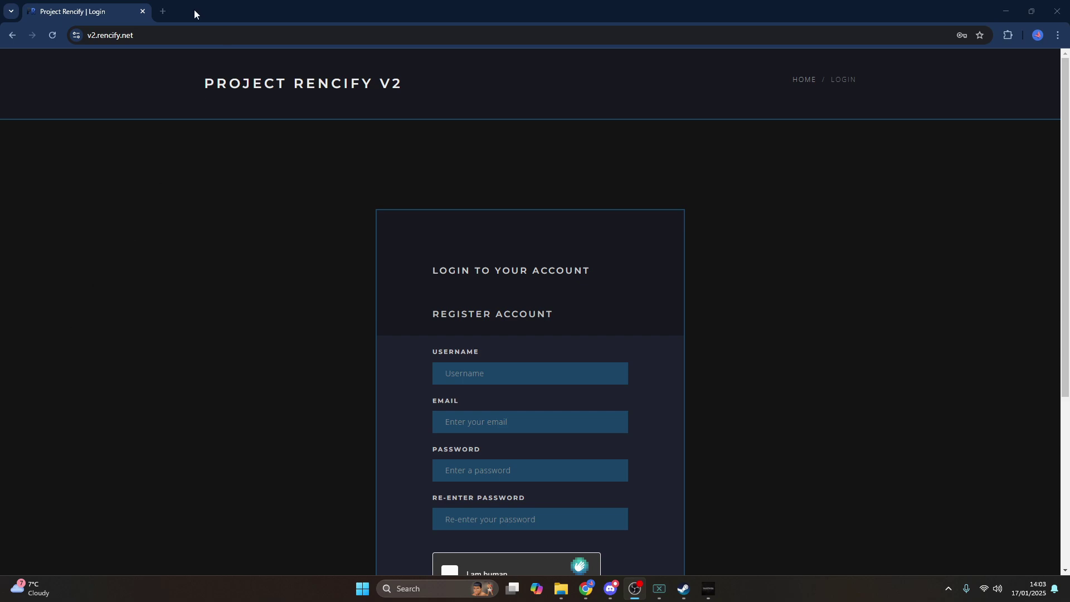
- Bring up the Project Rencify login form from the site's page
left_click(159, 31)
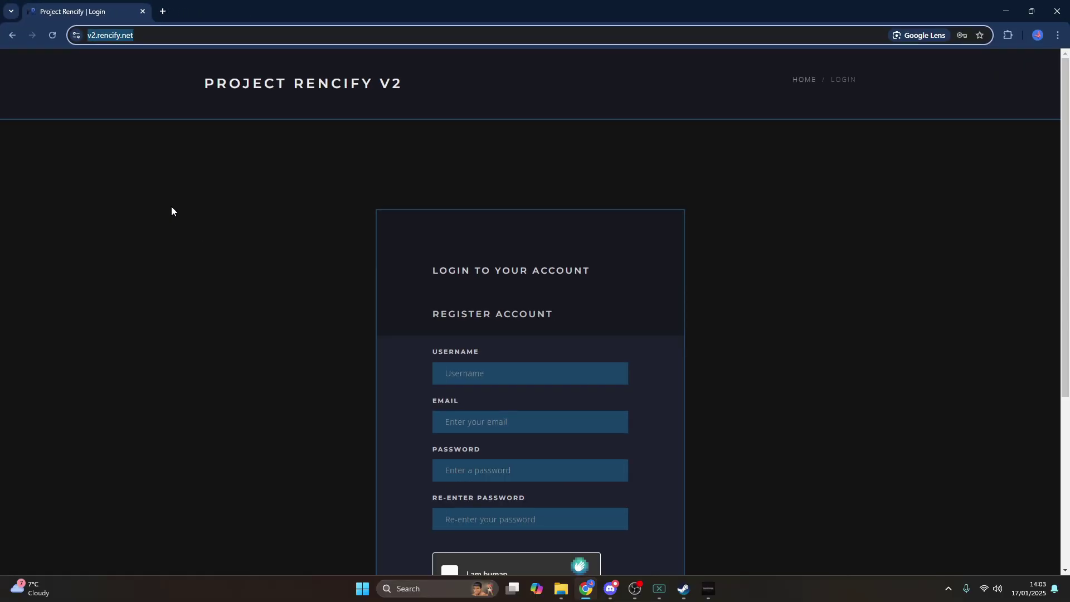
scroll(188, 182, "down", 2)
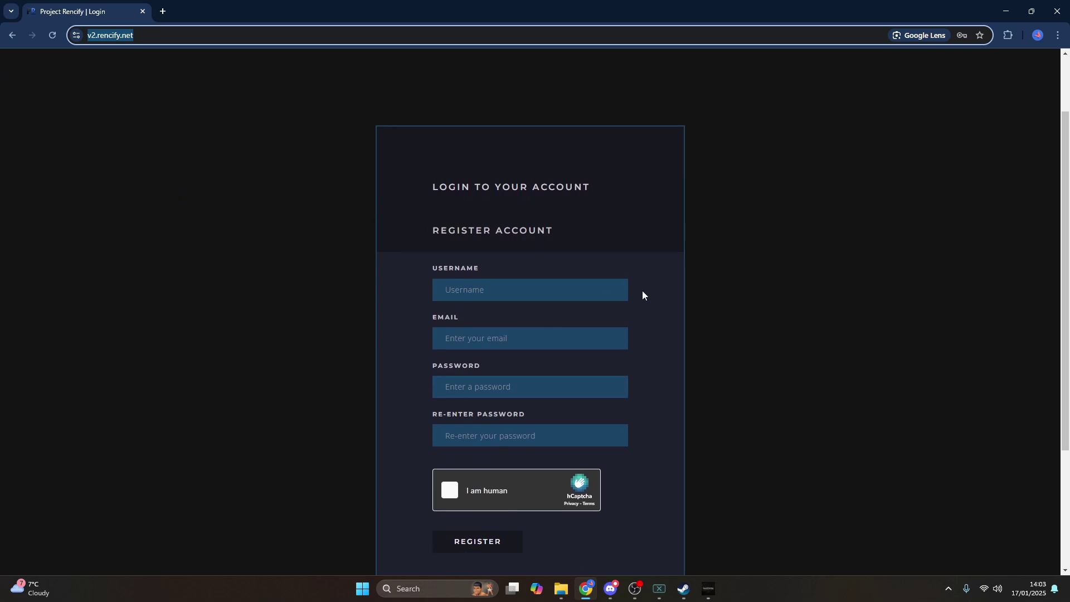
left_click(500, 193)
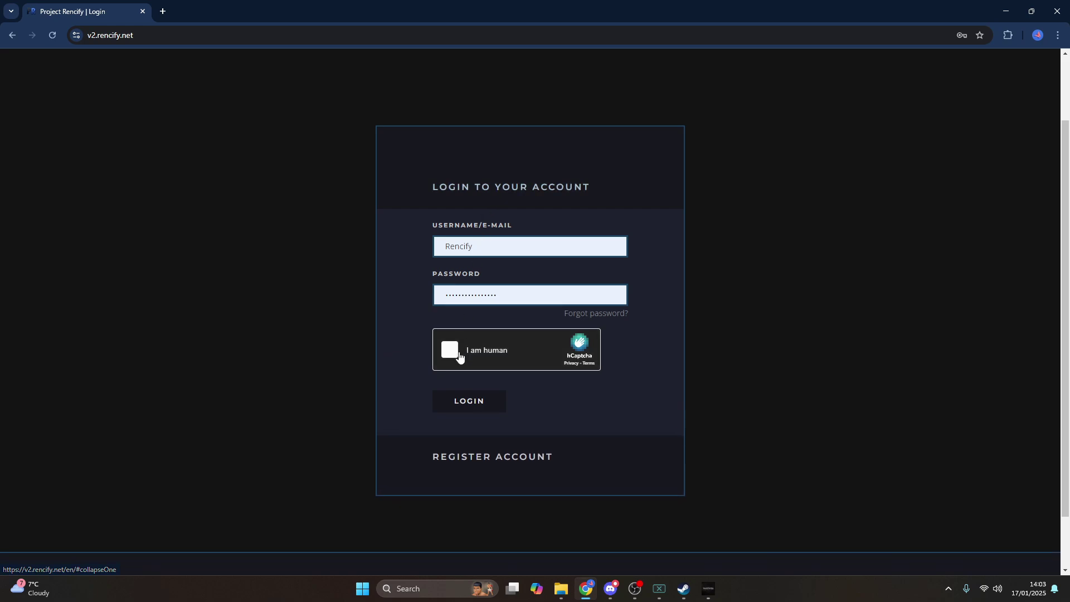
- Pass the hCaptcha by picking the two fridge images, then log in
left_click(450, 350)
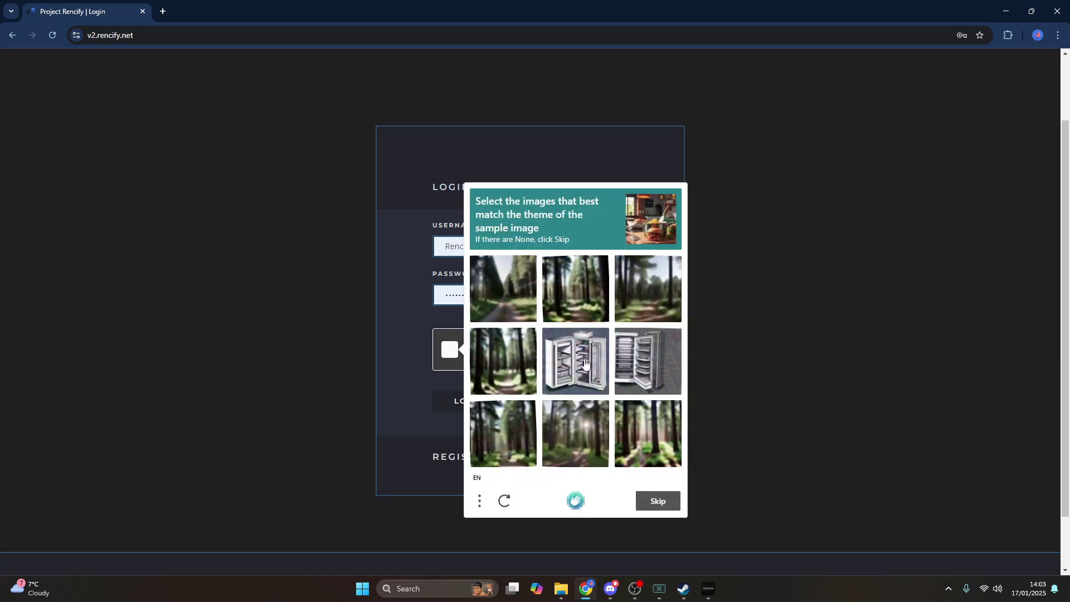
left_click(597, 370)
left_click(648, 361)
left_click(658, 501)
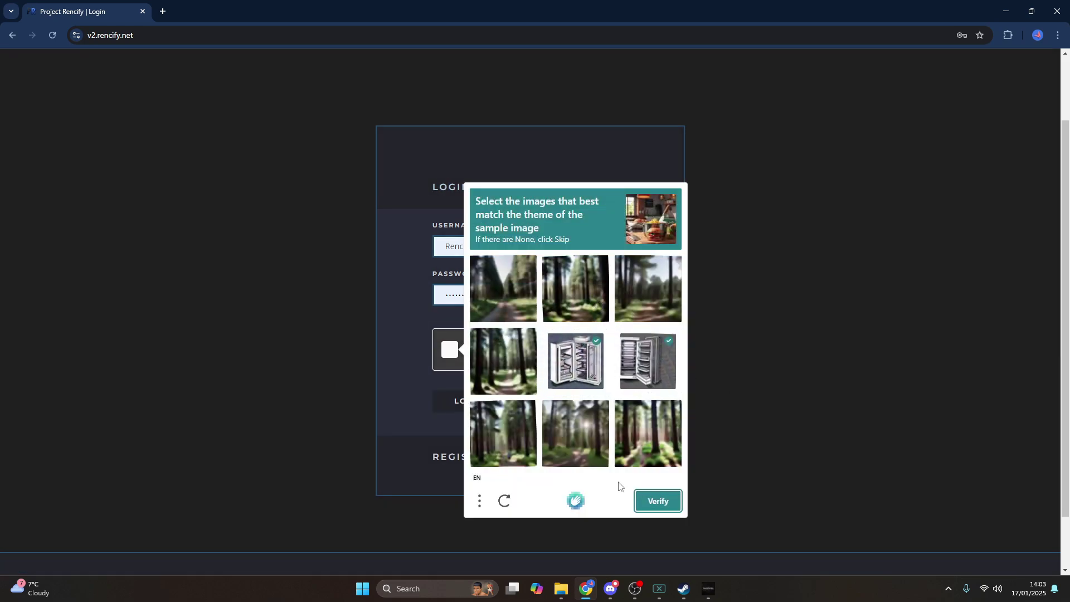
left_click(473, 402)
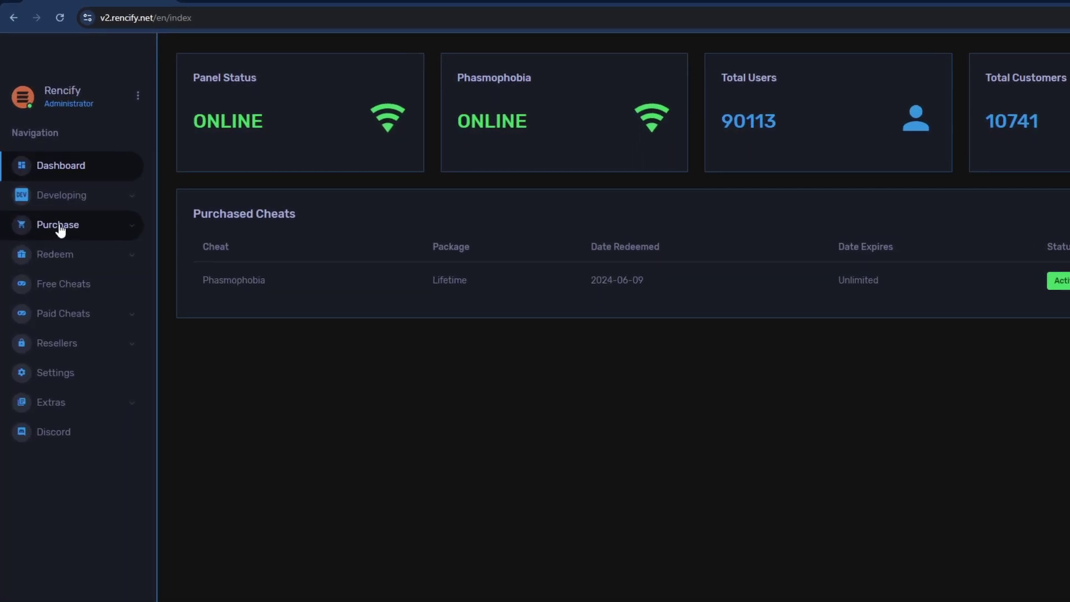
- Go to Purchase > Licenses and review the Lifetime (15 USD) and Week (8 USD) license cards
left_click(56, 219)
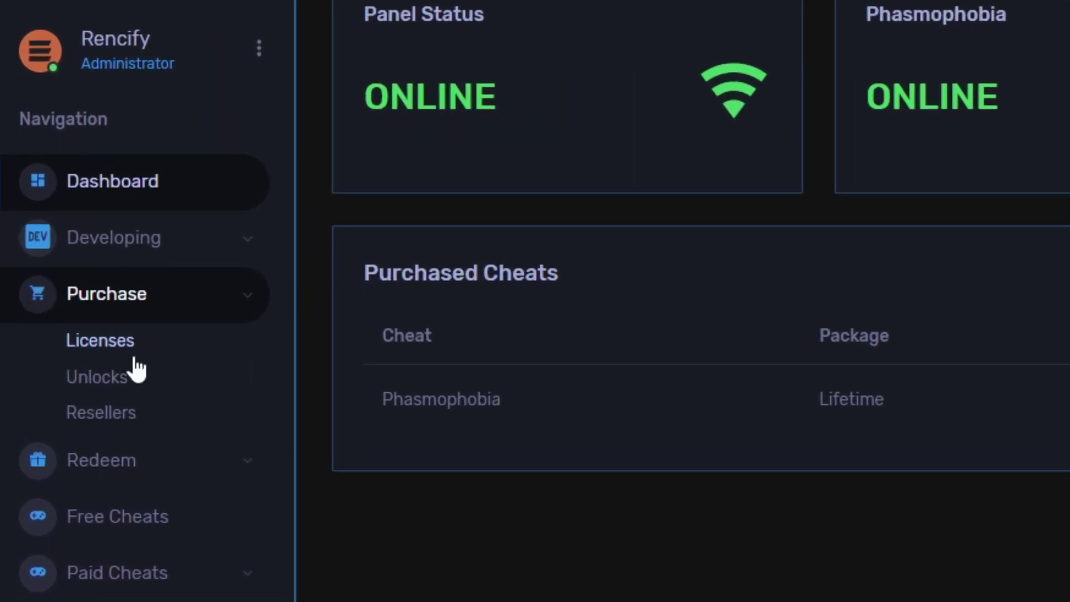
left_click(112, 341)
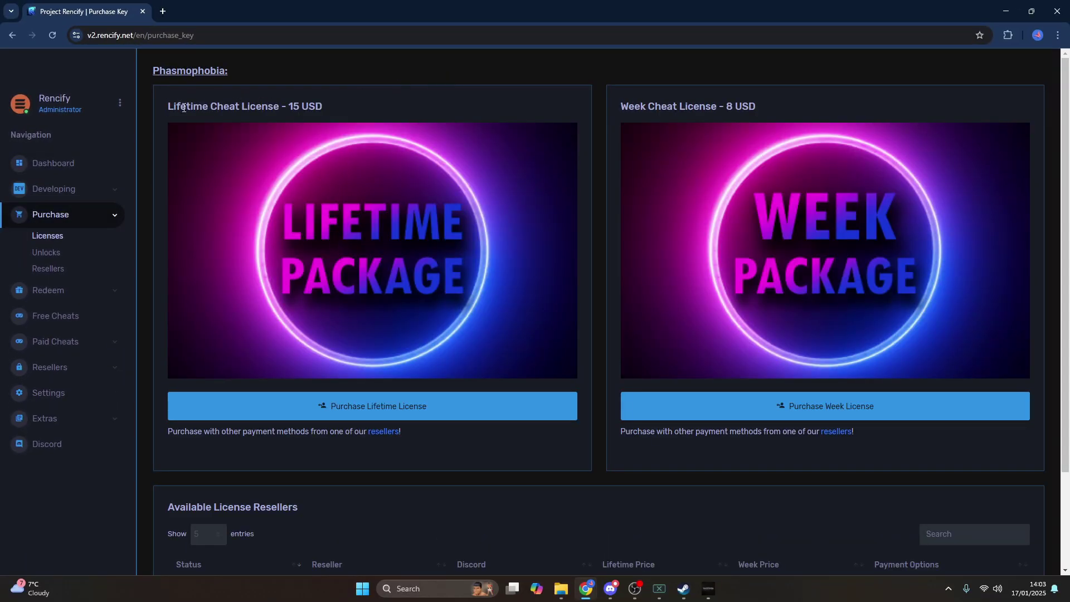
left_click_drag(184, 107, 321, 109)
left_click_drag(633, 105, 746, 110)
left_click(766, 101)
left_click_drag(630, 107, 696, 105)
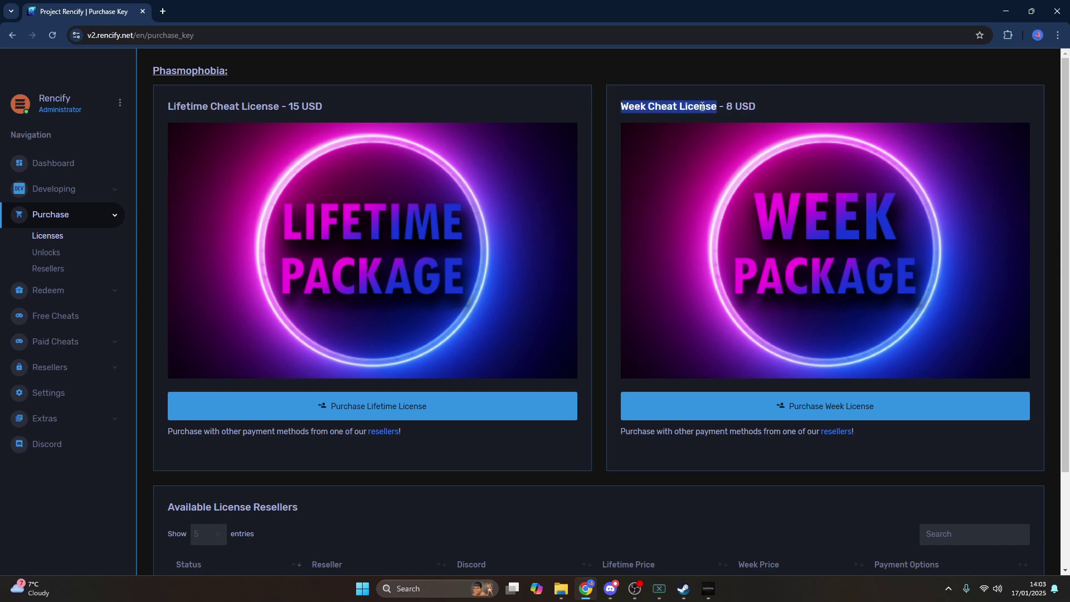
left_click_drag(187, 107, 255, 105)
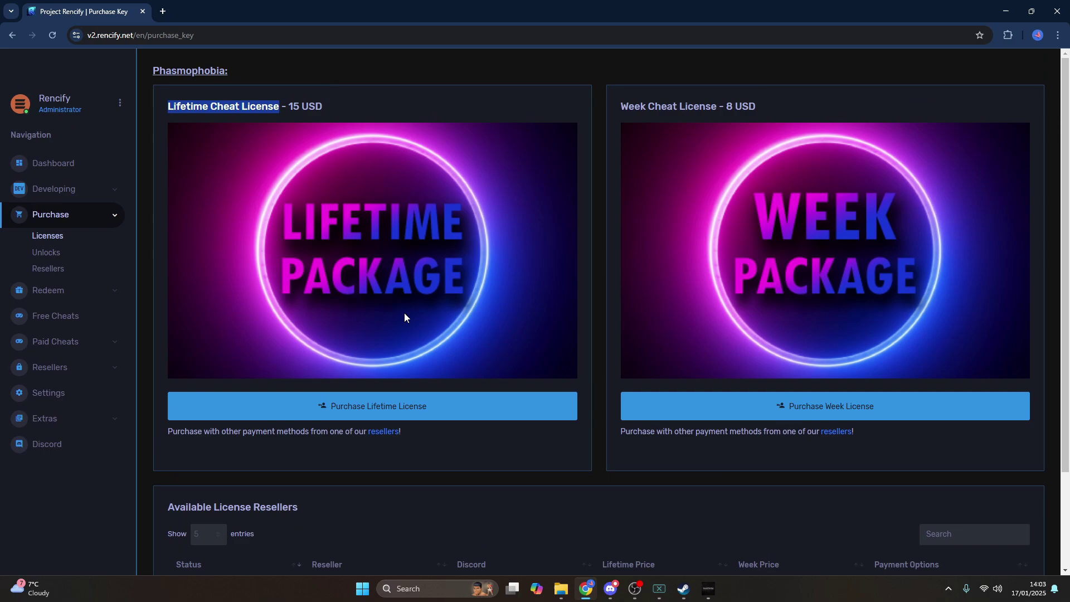
left_click(485, 435)
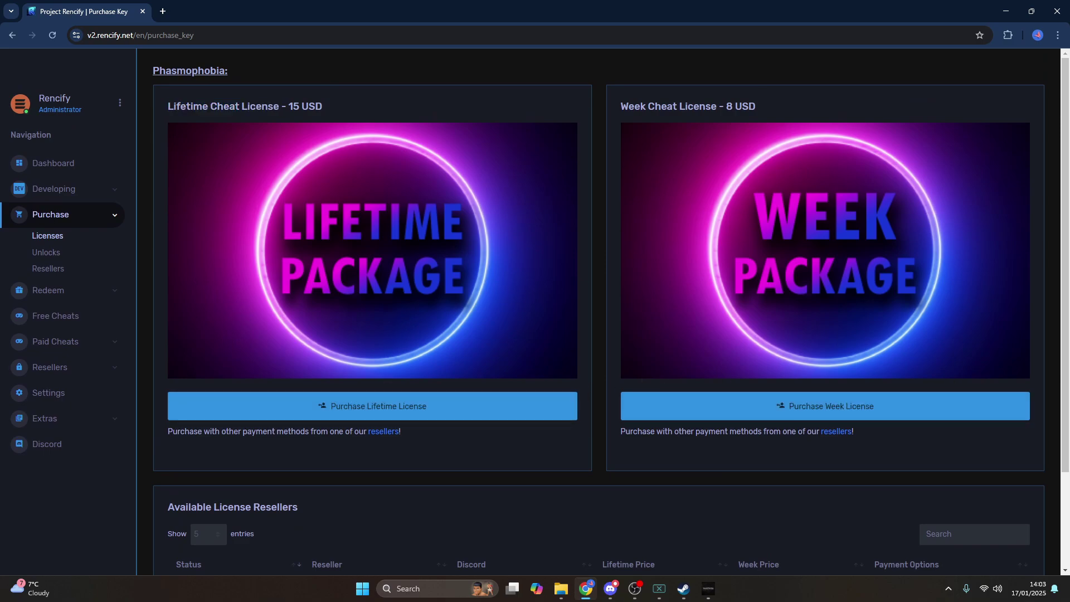
- Start the Lifetime license purchase and scroll down to the Available License Resellers table
left_click(370, 408)
scroll(84, 217, "down", 1)
scroll(99, 213, "down", 1)
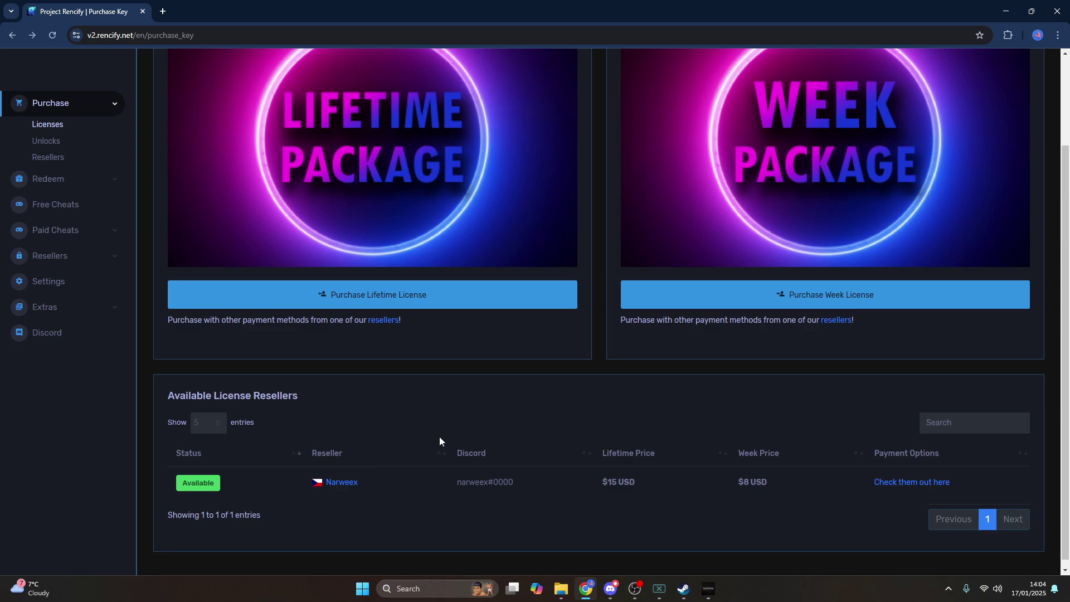
scroll(389, 392, "down", 1)
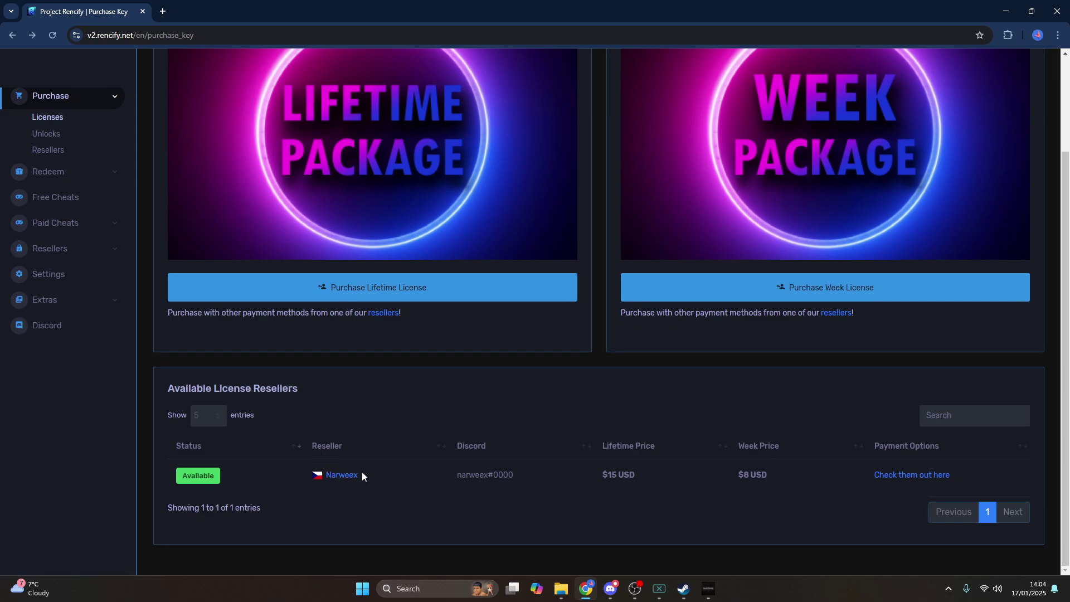
- Visit the Narweex reseller page, return to the Dashboard, and expand Redeem to show ENZO Keys
left_click(342, 475)
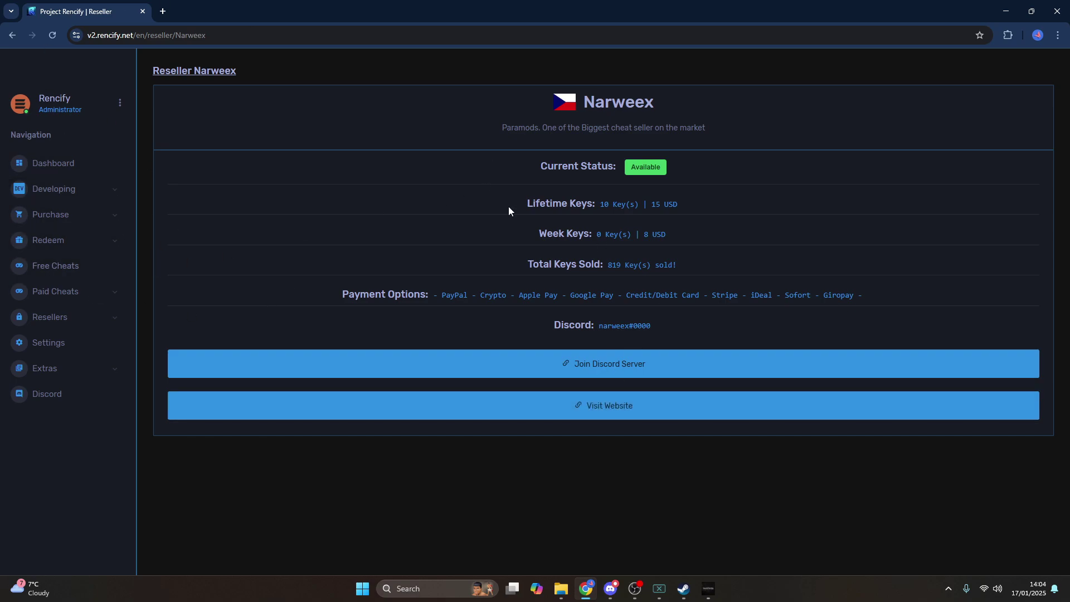
left_click(67, 165)
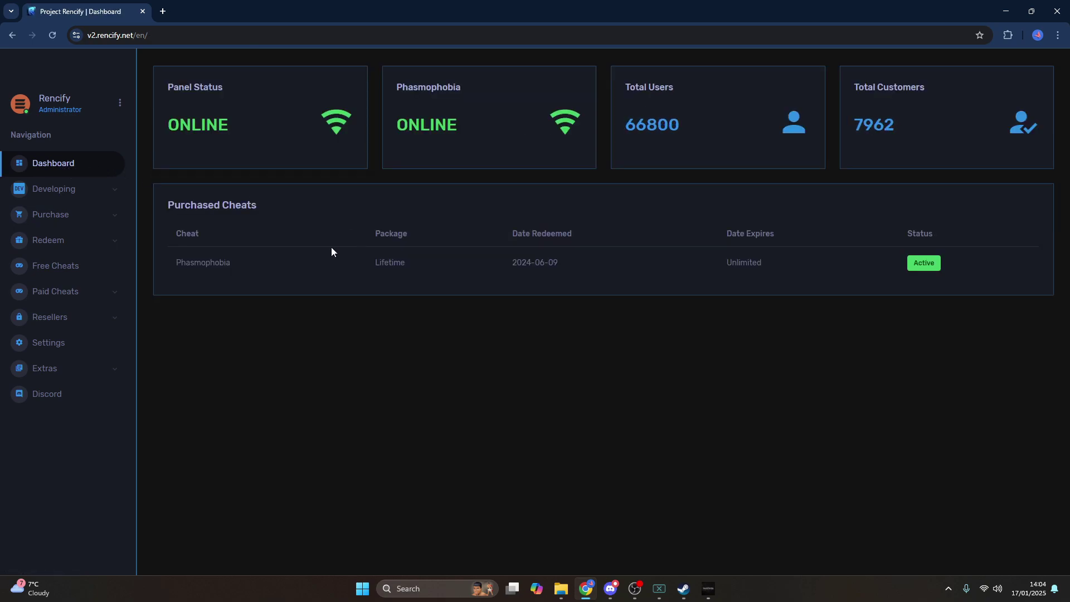
left_click(85, 245)
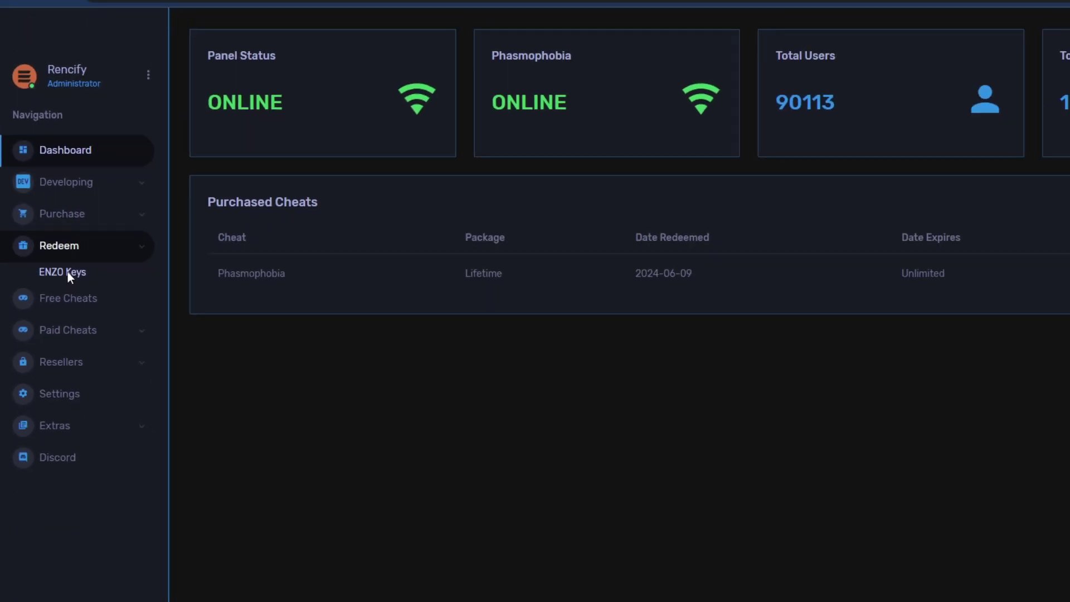
- Try redeeming the saved license key on the ENZO Keys page, then go back to the Dashboard
left_click(151, 342)
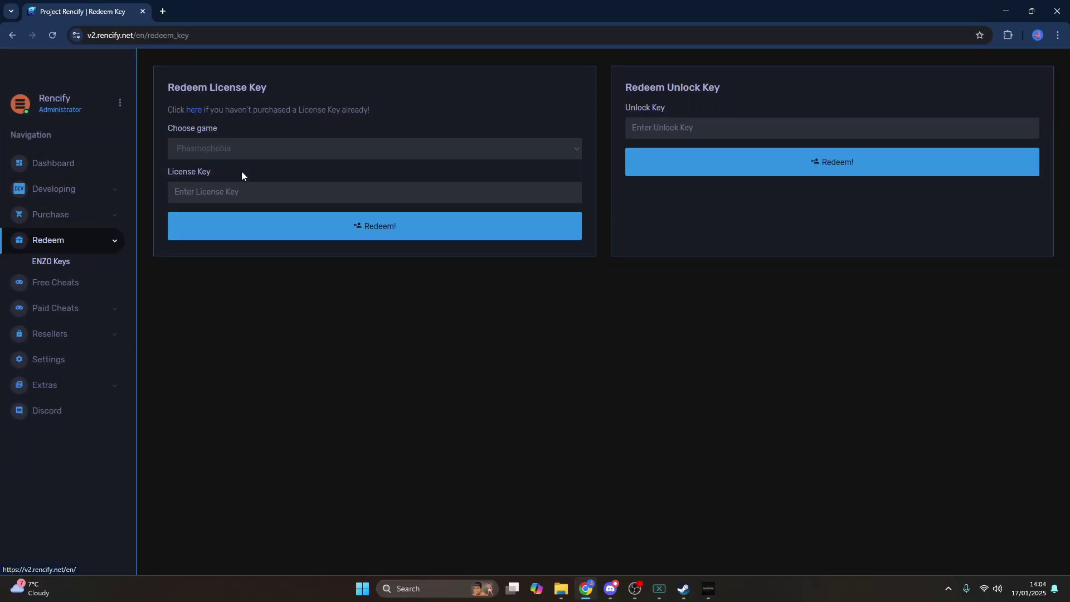
left_click(233, 193)
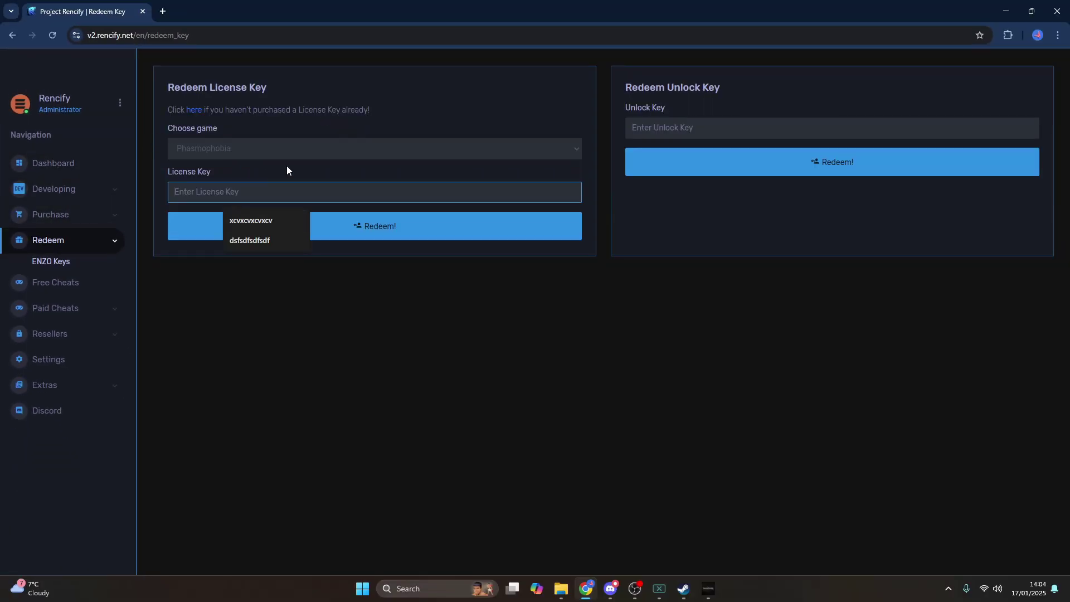
left_click(255, 220)
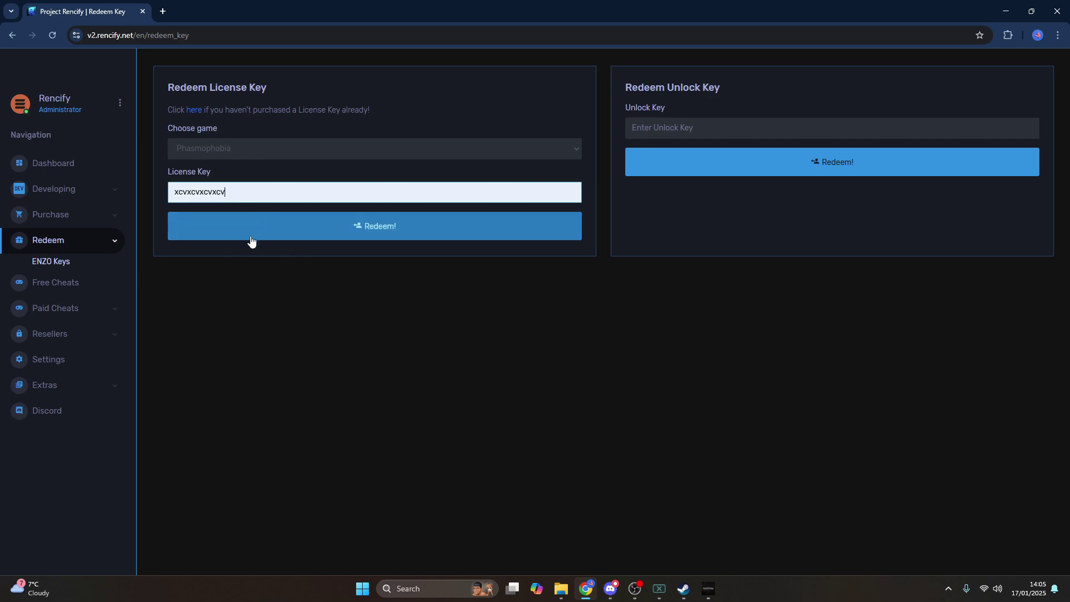
left_click(295, 234)
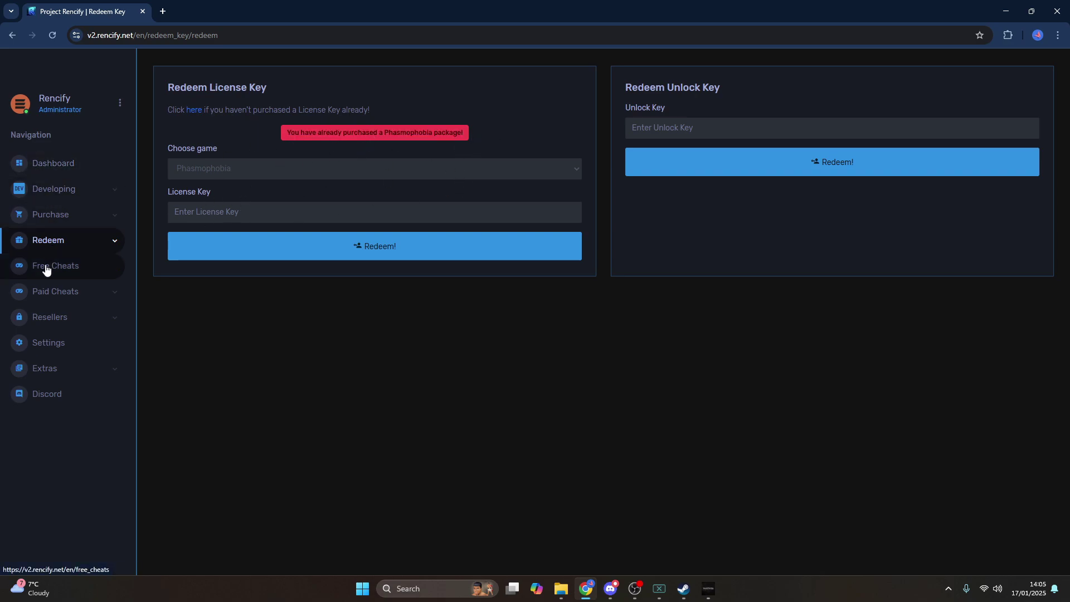
left_click(69, 163)
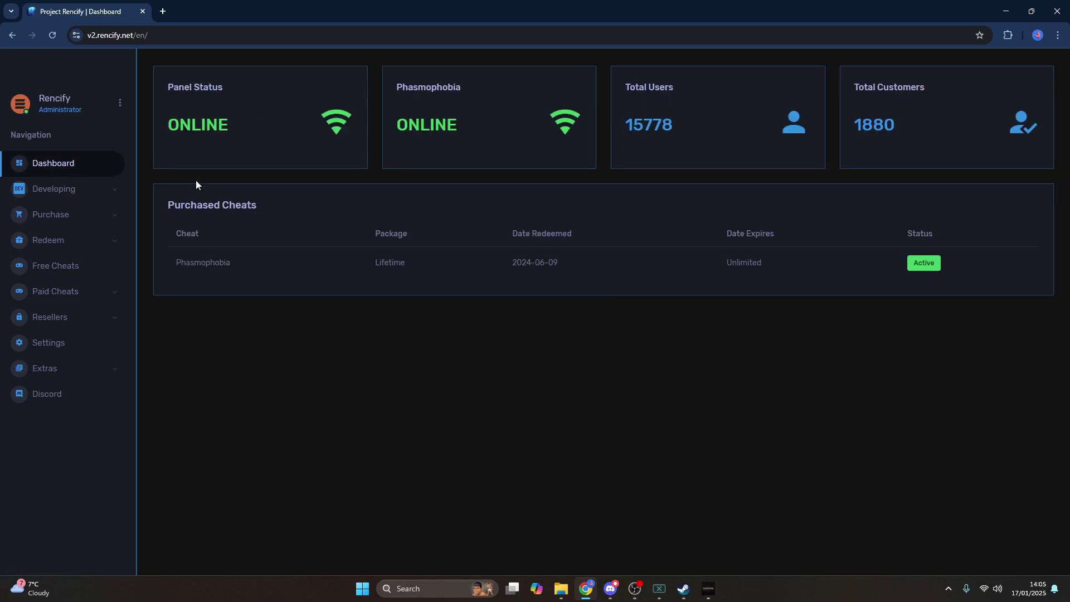
- Review the Purchased Cheats table showing the Phasmophobia purchase
left_click_drag(163, 196, 197, 217)
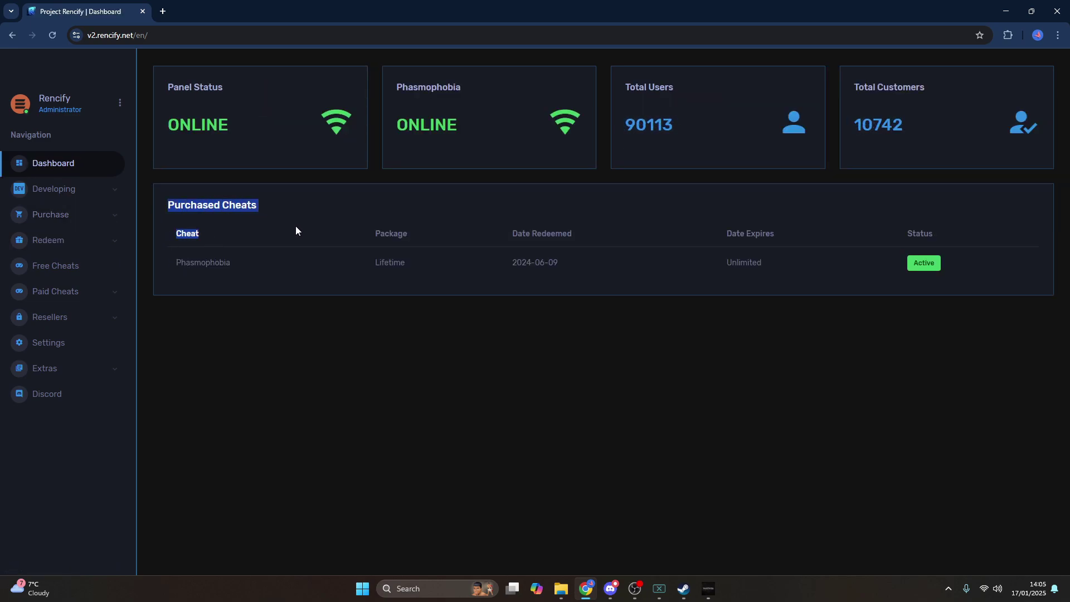
left_click_drag(296, 230, 993, 269)
left_click(1001, 266)
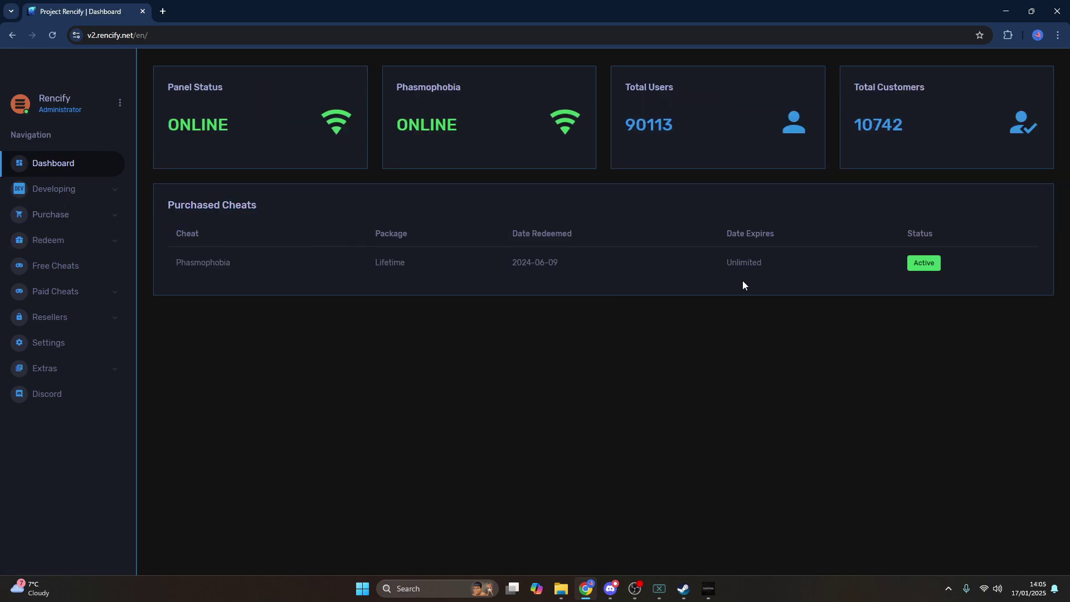
double_click(193, 260)
left_click(247, 256)
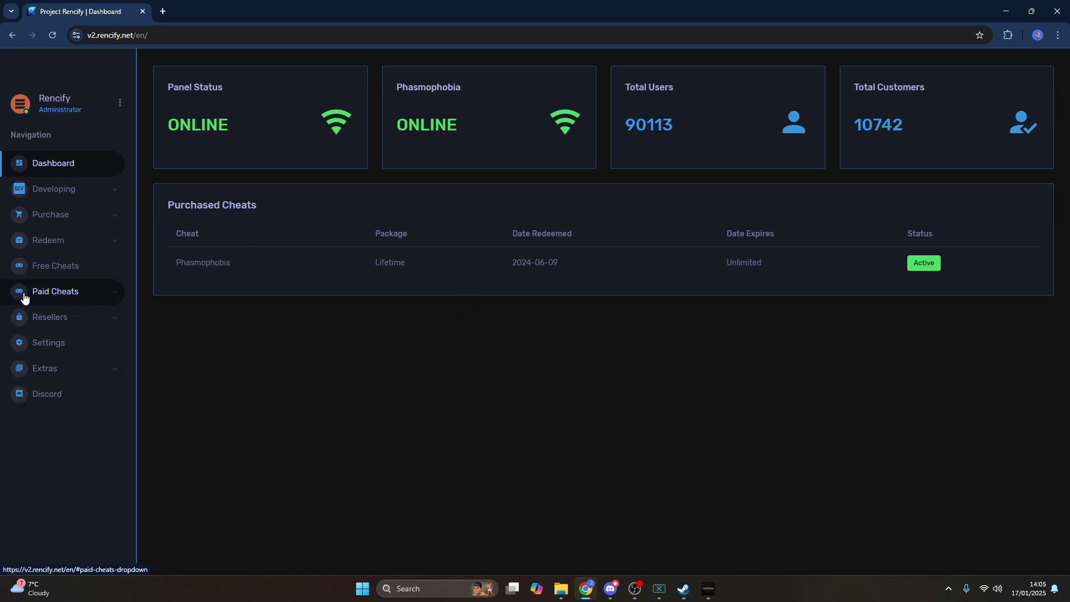
- Download ENZOLauncher.zip (116 MB) from the Phasmophobia cheat page and confirm it finished
left_click(70, 295)
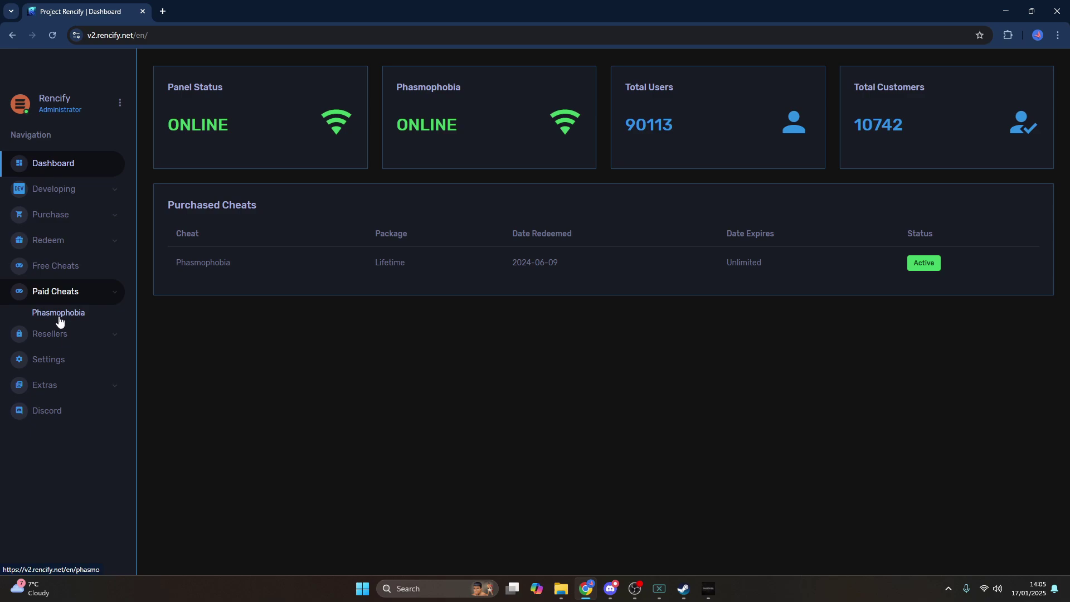
left_click(59, 315)
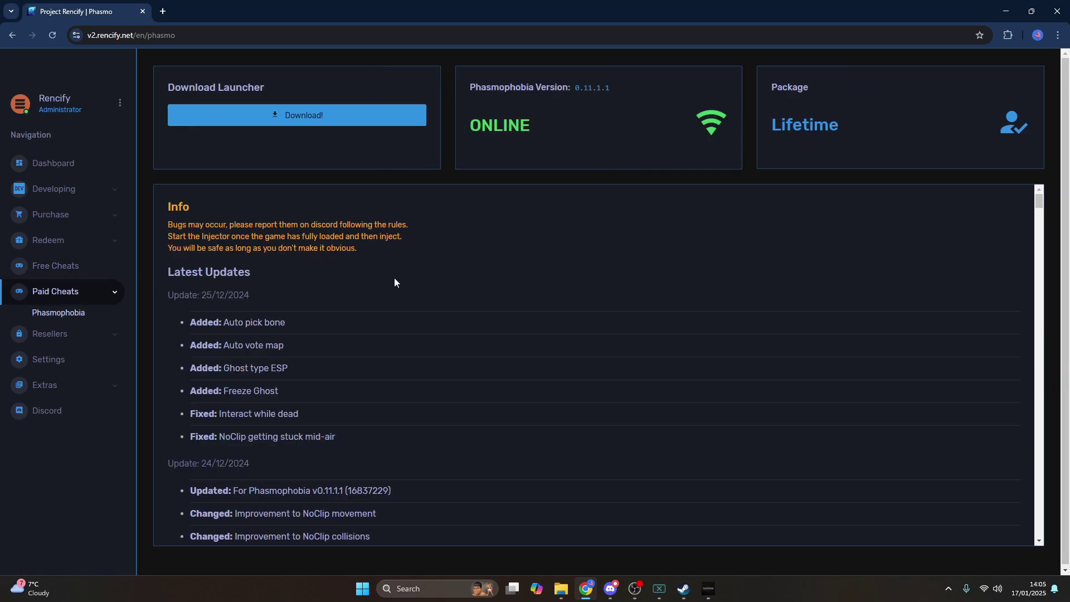
triple_click(250, 86)
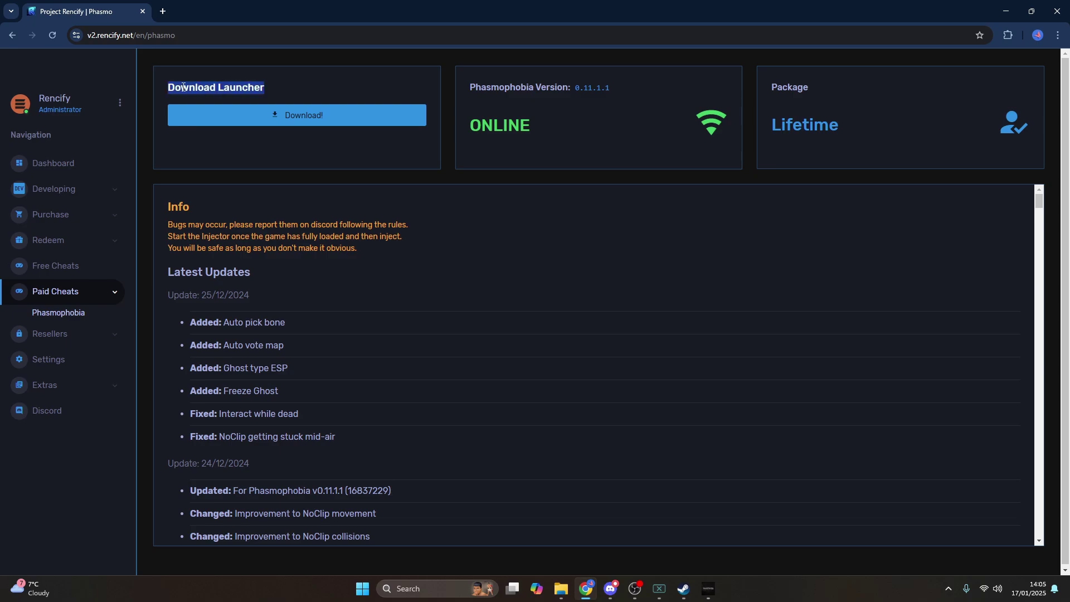
left_click(305, 81)
left_click(305, 123)
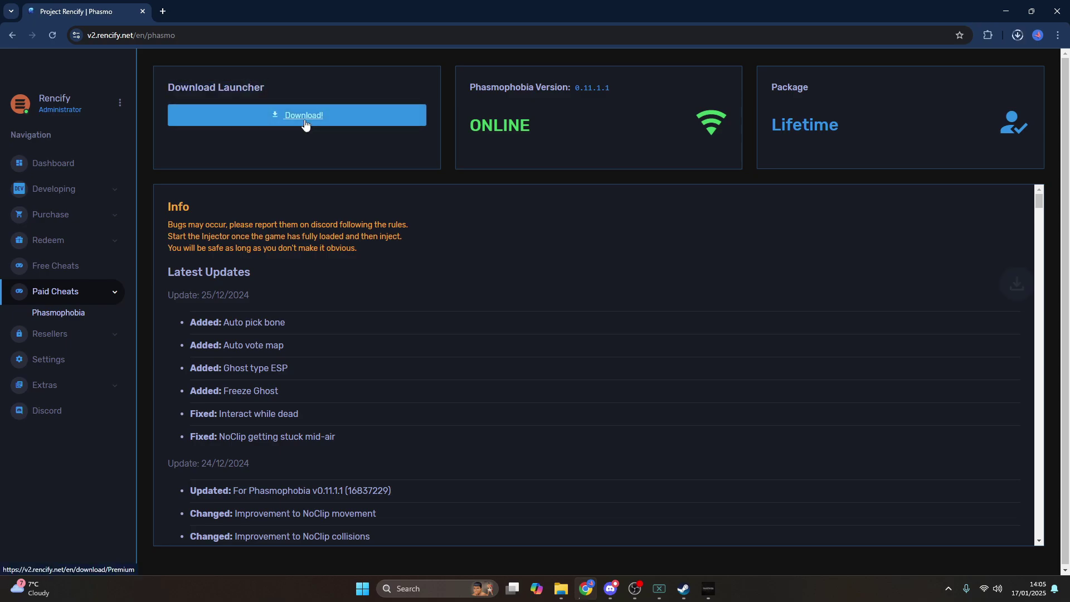
left_click(1018, 35)
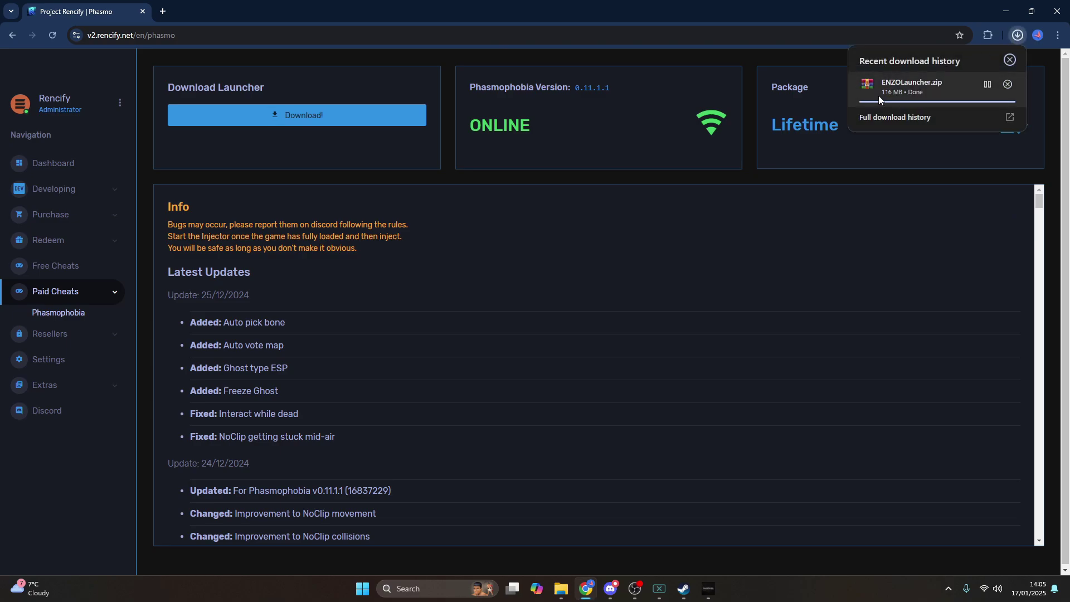
- Extract ENZOLauncher.zip in its download folder with Extract All
left_click(927, 93)
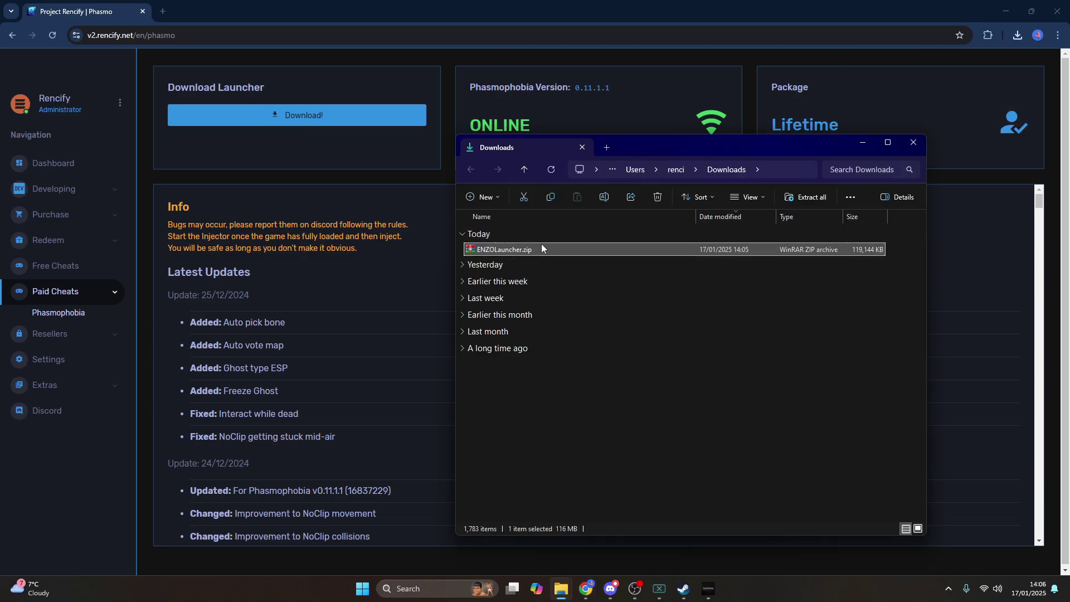
right_click(531, 249)
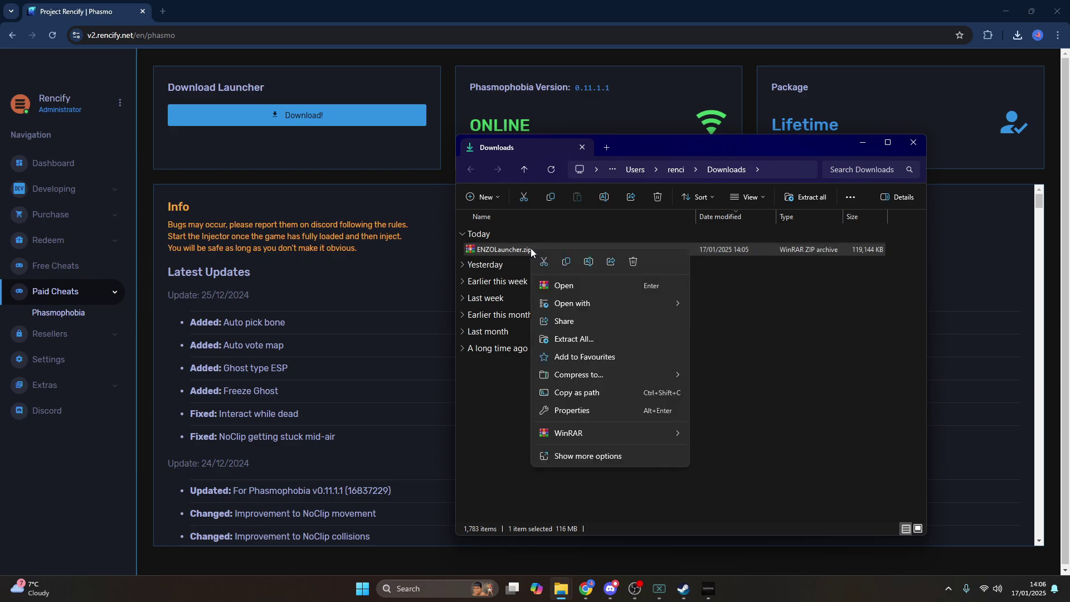
left_click(577, 337)
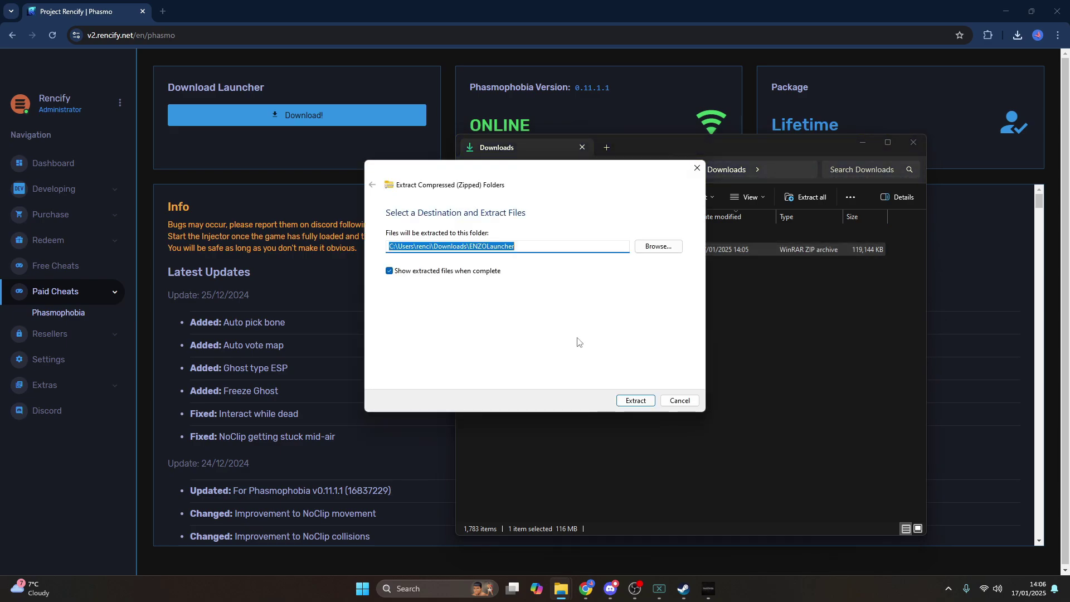
left_click(635, 401)
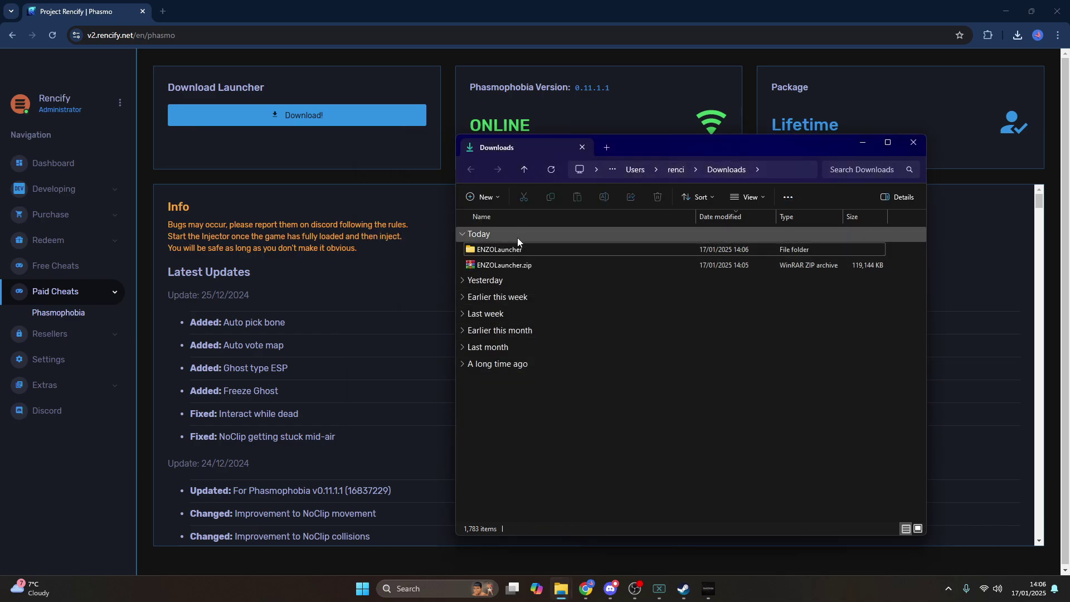
- Open the extracted ENZOLauncher folder and sort its contents by name
double_click(530, 249)
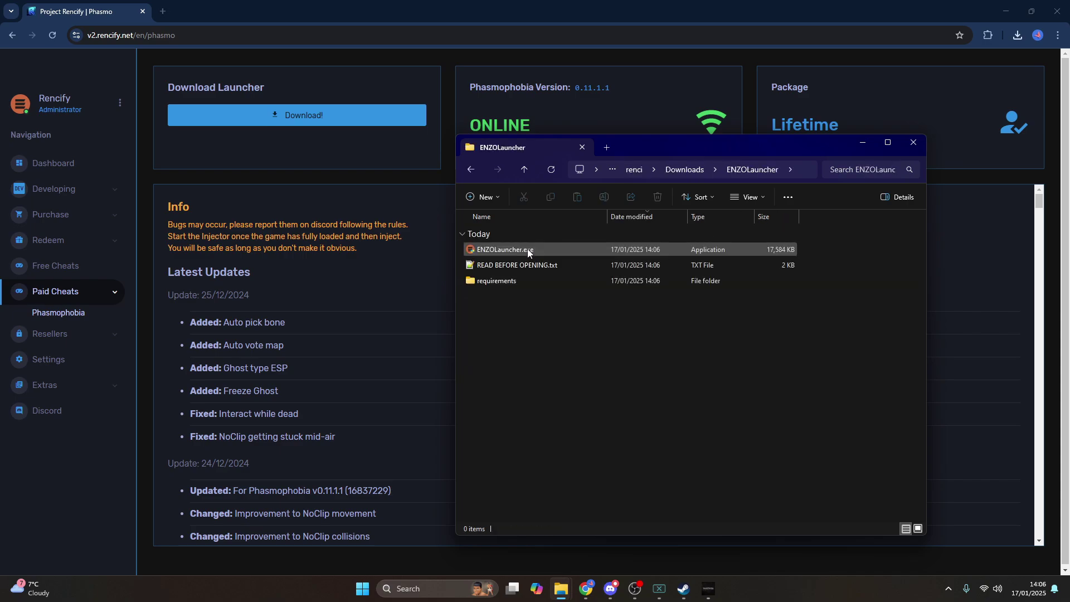
left_click_drag(670, 142, 583, 124)
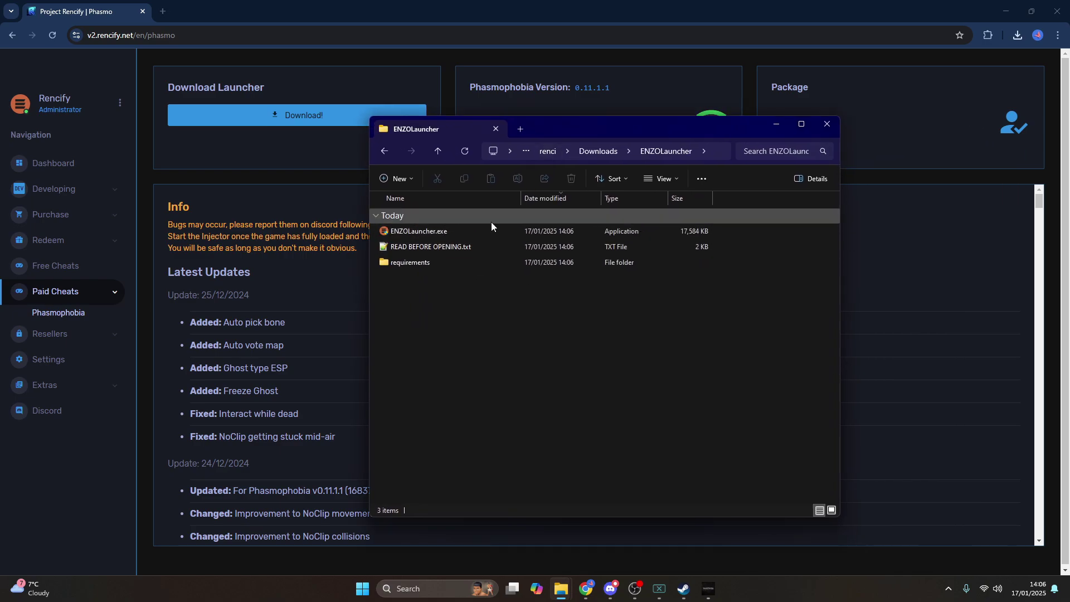
left_click(466, 248)
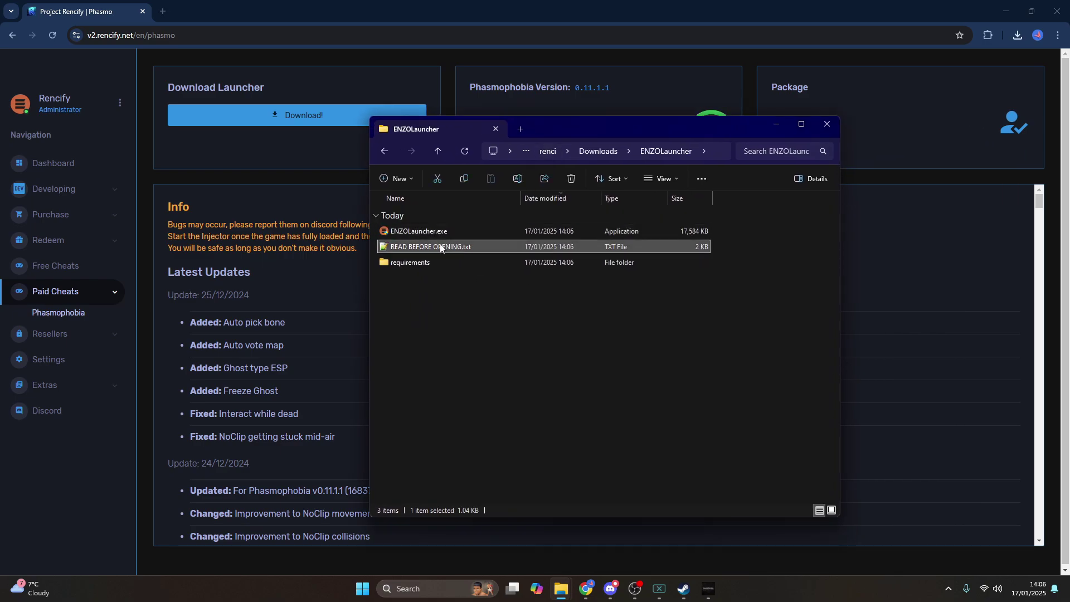
left_click(460, 199)
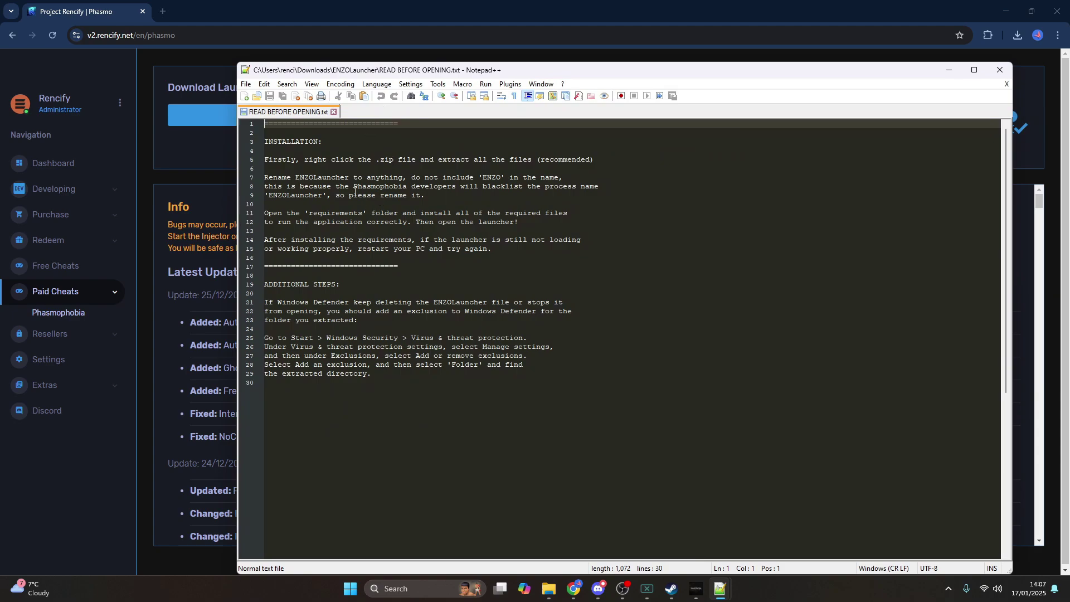
- Read readme lines 5–9 on extracting the zip, removing ENZO from the launcher name, and the blacklist
left_click_drag(594, 160, 264, 160)
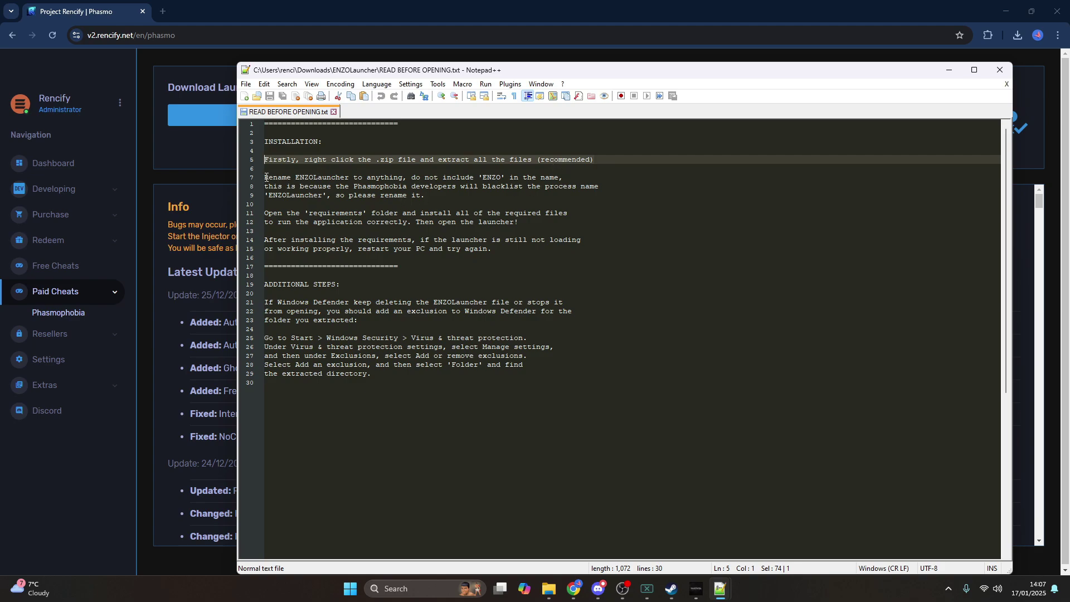
left_click_drag(266, 177, 432, 176)
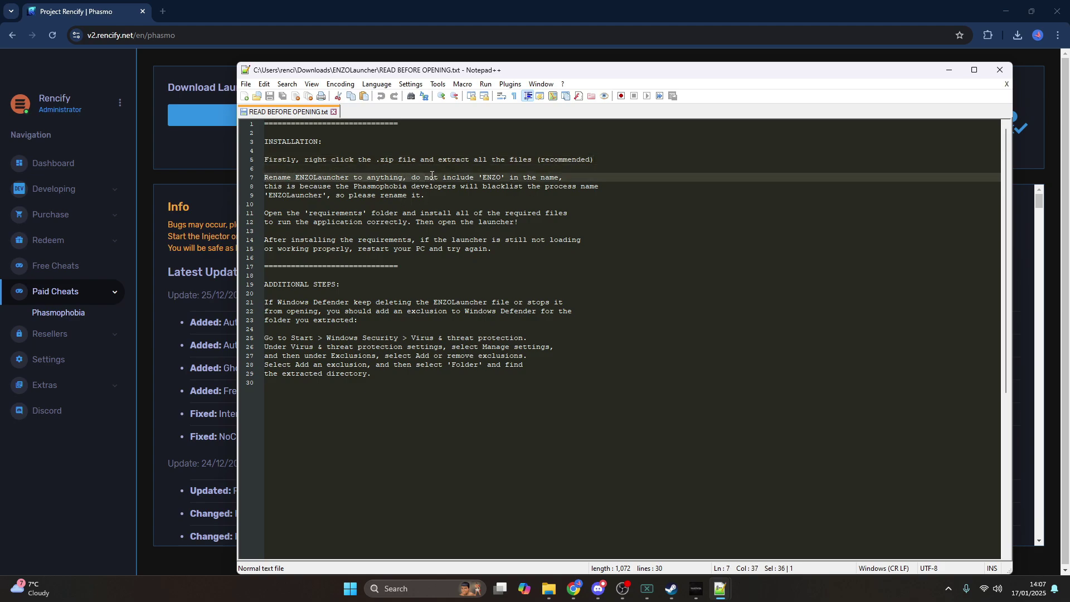
left_click(461, 176)
double_click(492, 177)
double_click(497, 188)
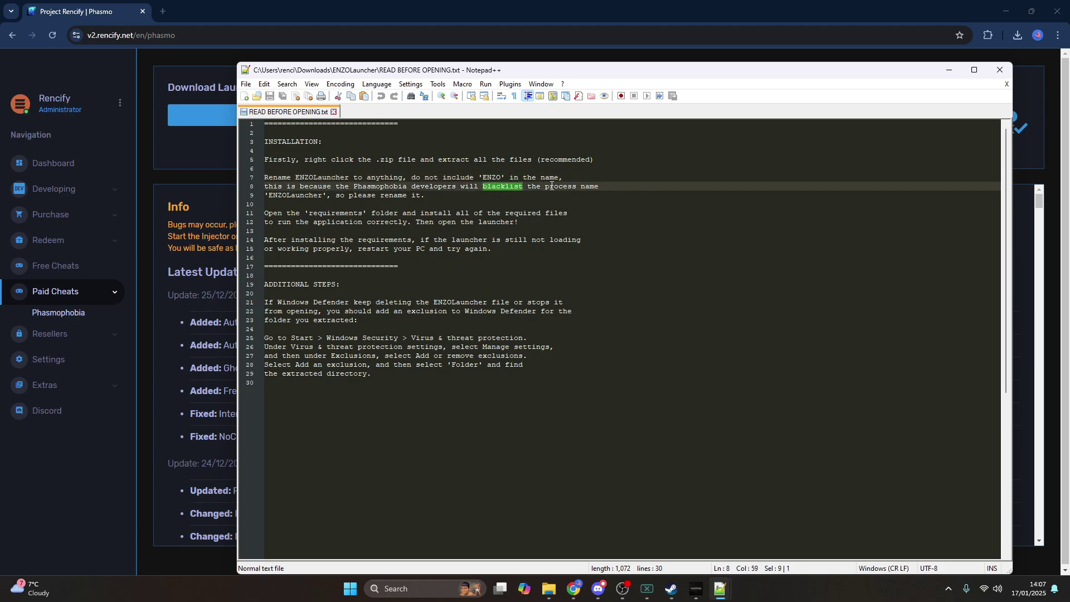
left_click(291, 196)
double_click(291, 196)
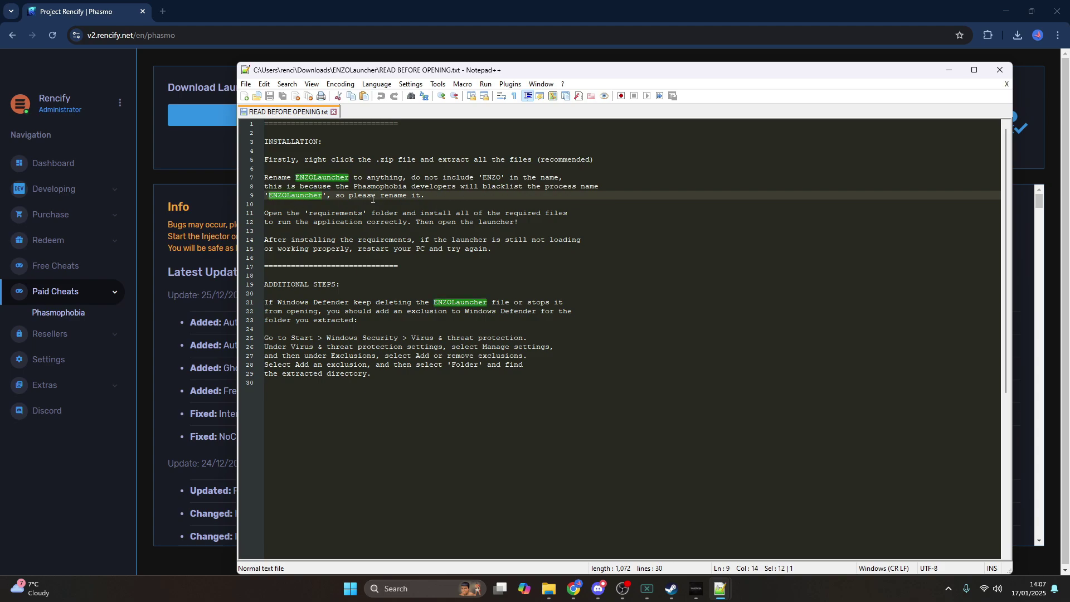
left_click_drag(314, 195, 422, 193)
left_click(421, 188)
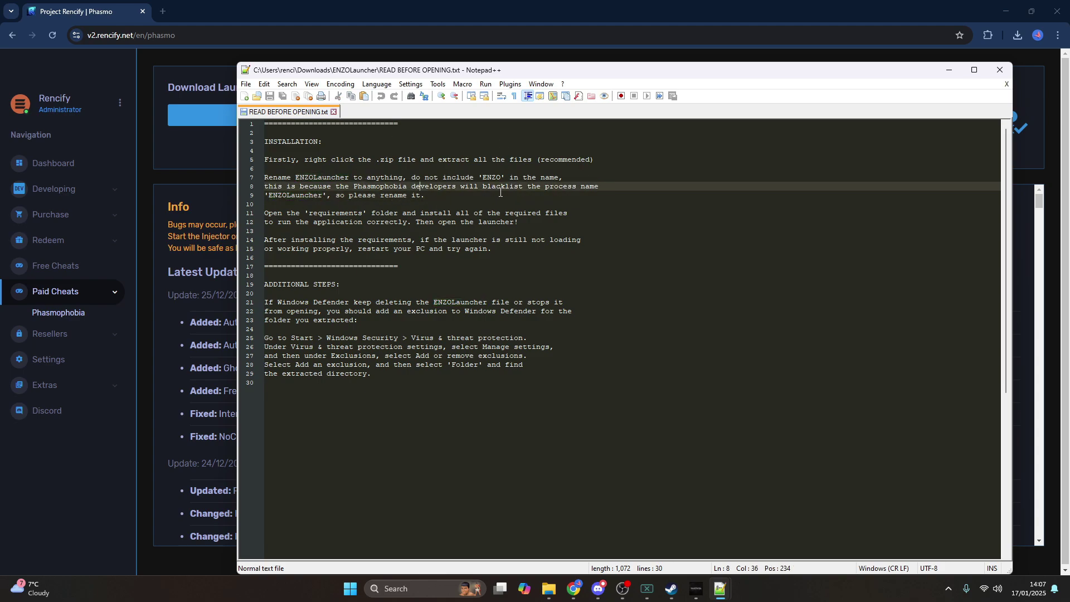
left_click_drag(500, 192, 265, 185)
left_click(614, 175)
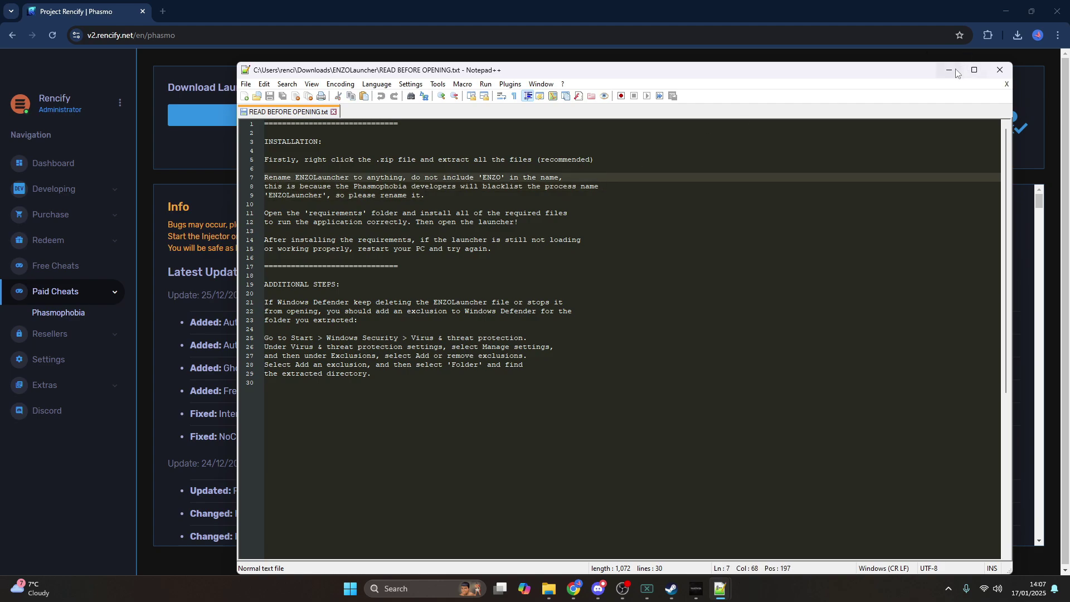
- Rename ENZOLauncher.exe to hello.exe
left_click(948, 74)
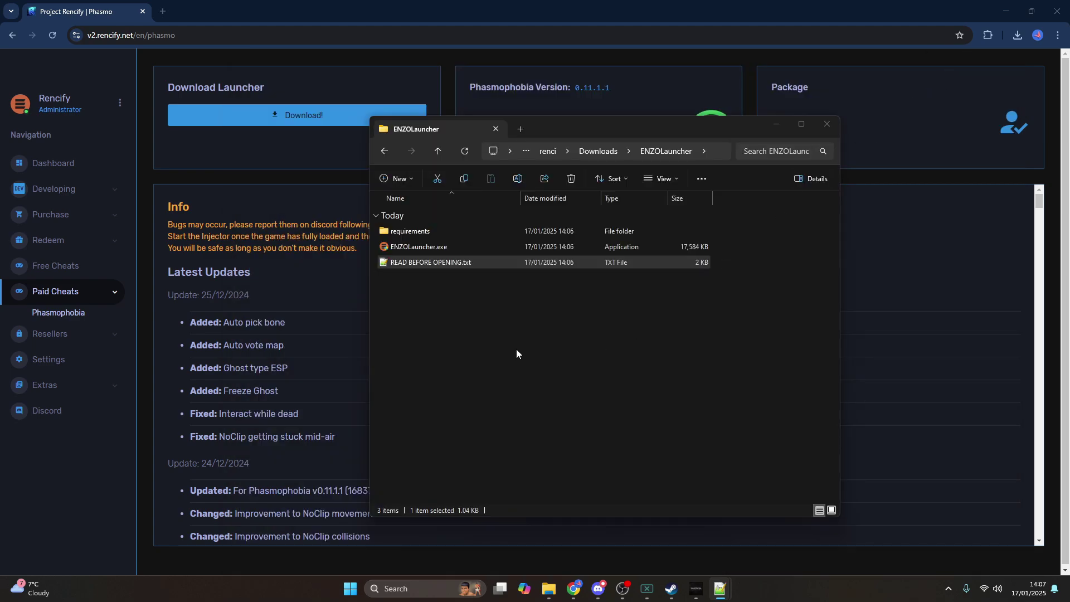
left_click(409, 249)
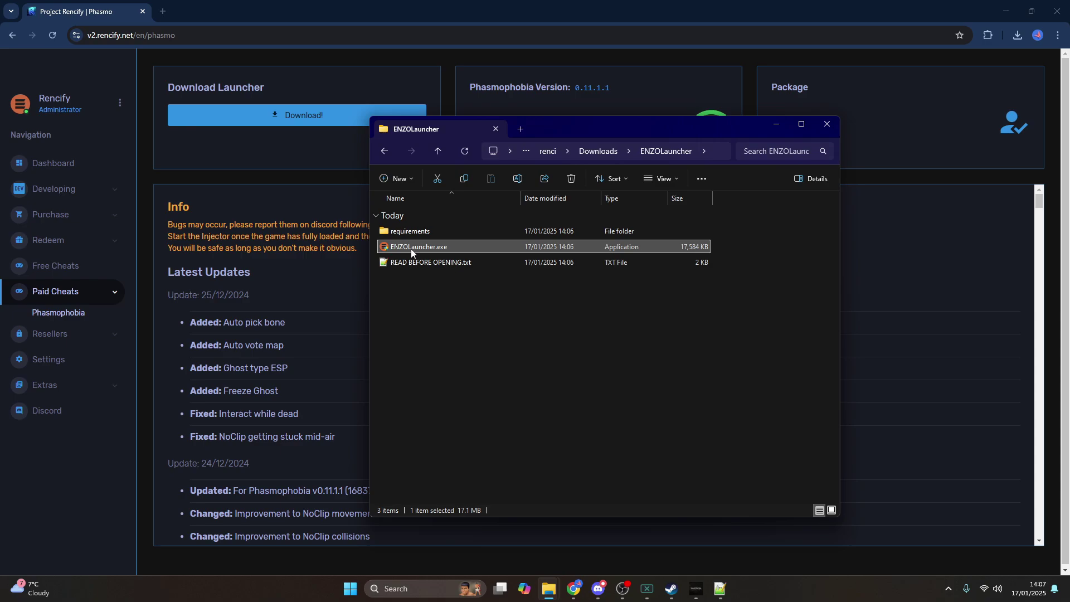
left_click(412, 248)
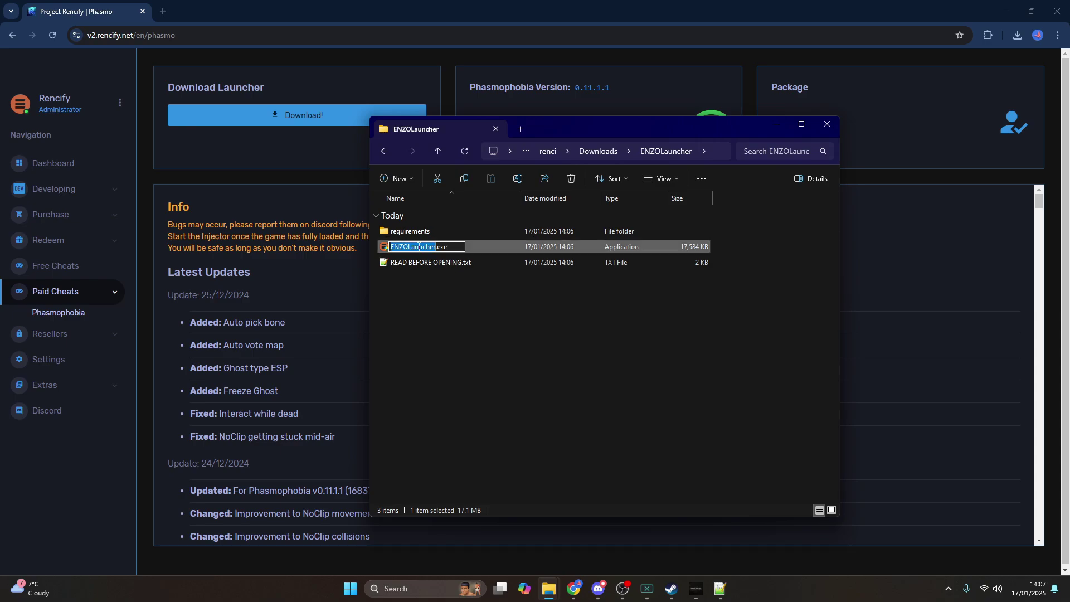
type("hello")
key("Return")
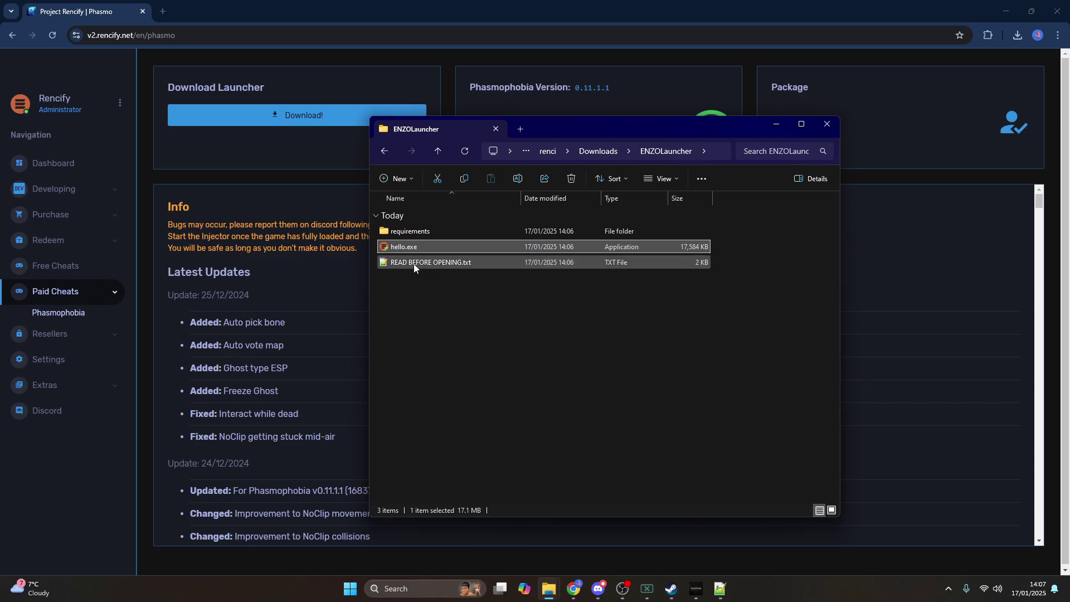
- Rename hello.exe again to shn37fm.exe
left_click(400, 247)
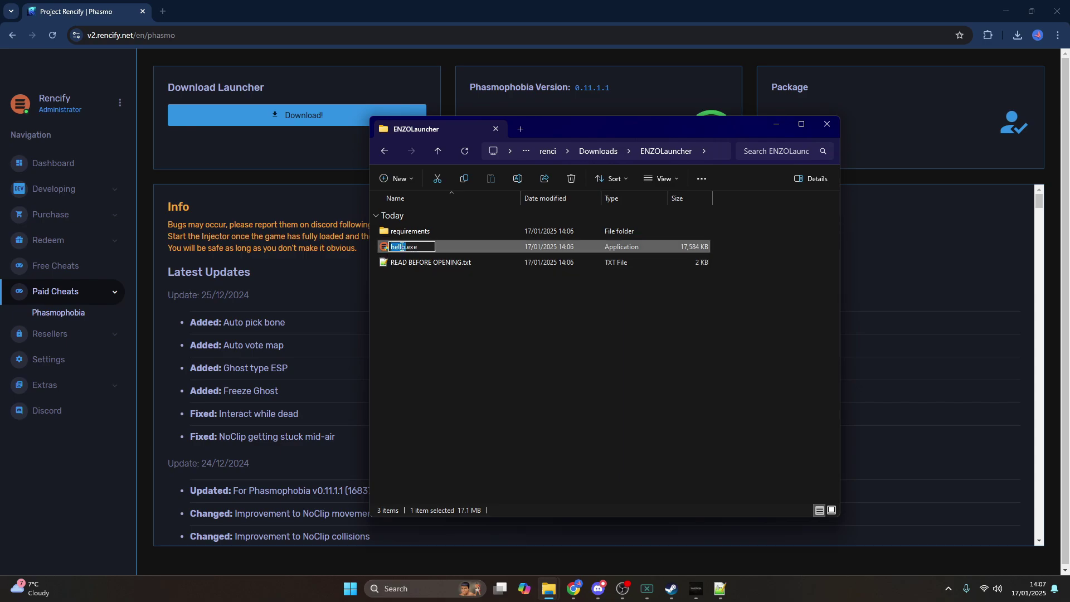
type("shn37fm")
key("Return")
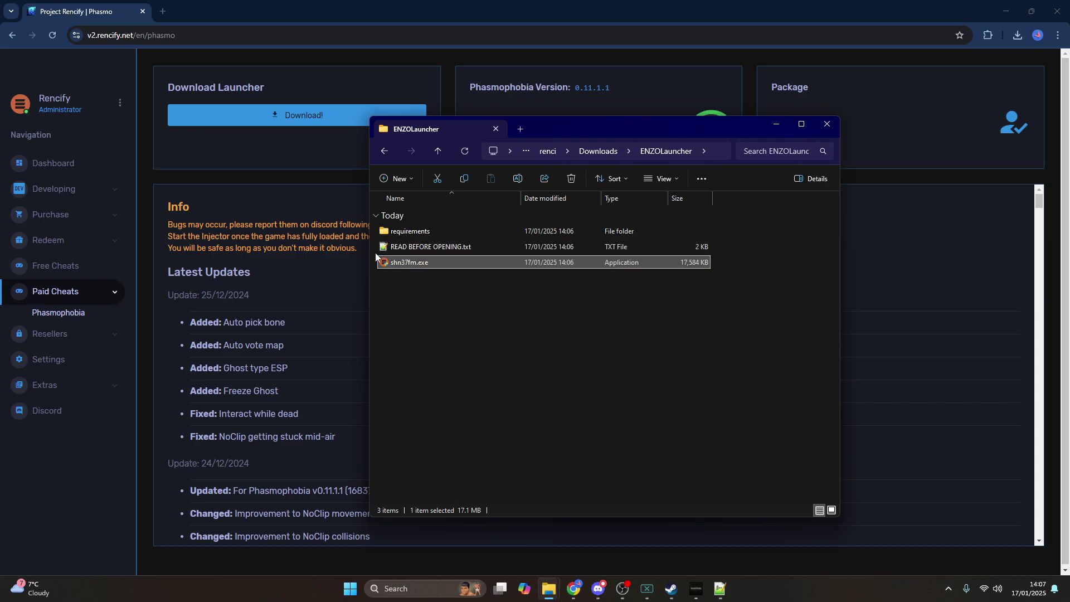
mouse_move(426, 268)
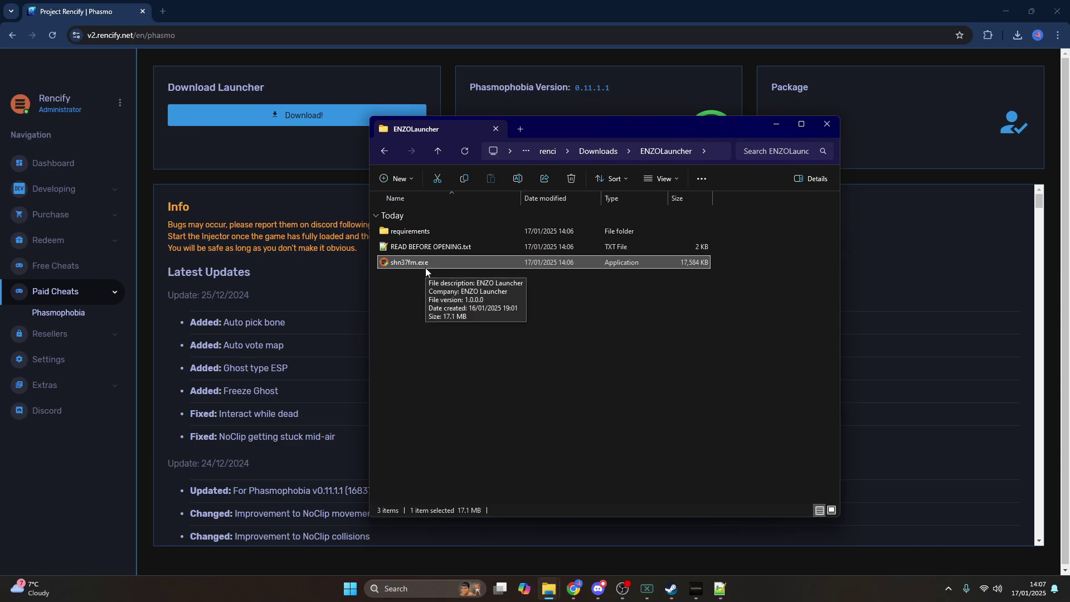
left_click(506, 290)
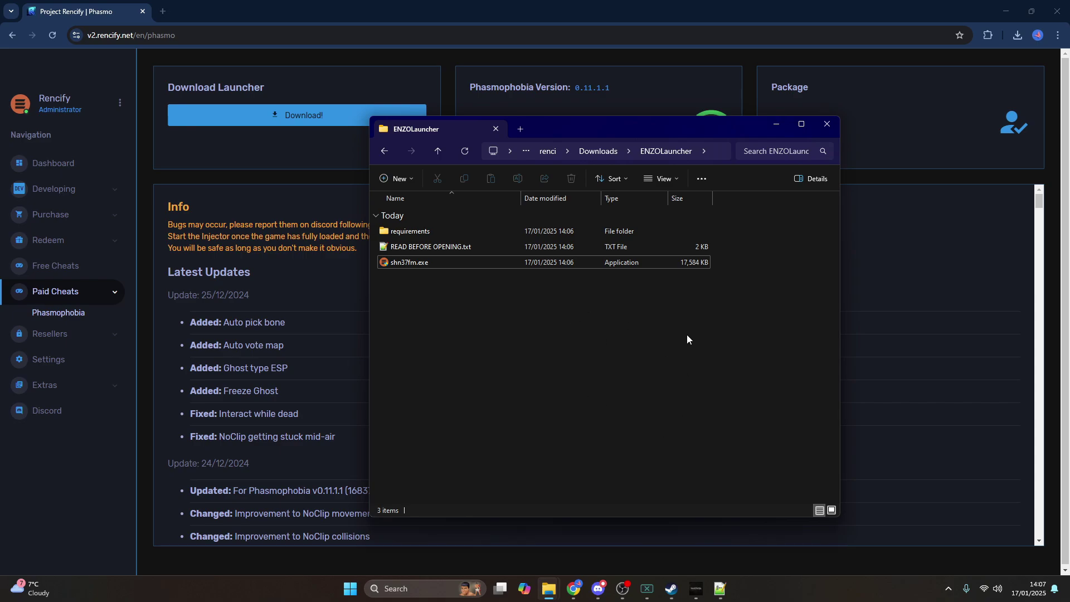
- Reread the readme's instruction about installing everything in the requirements folder
key("Up")
key("Return")
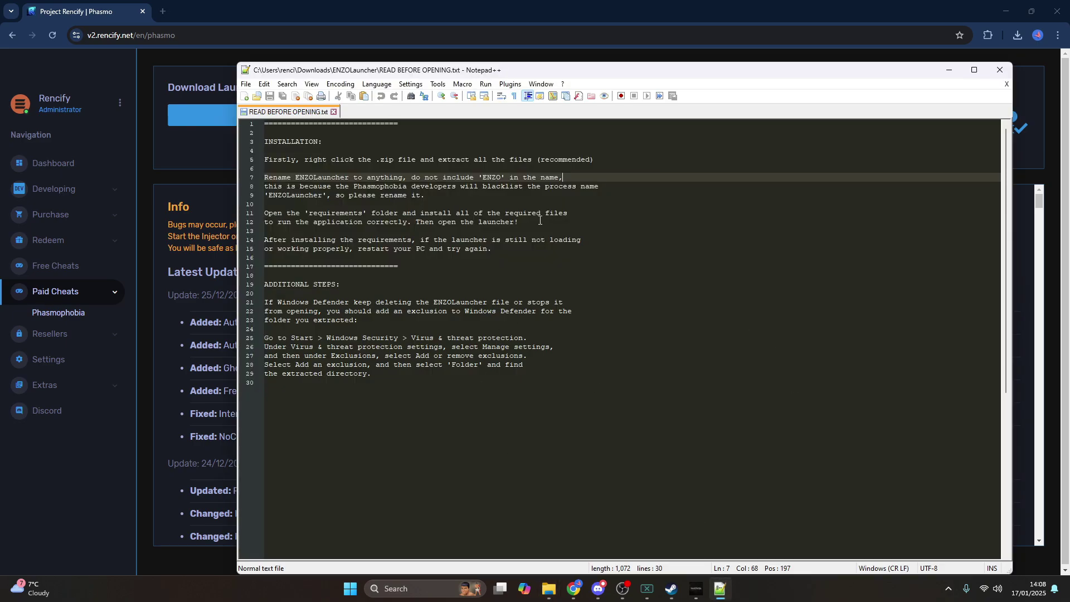
left_click_drag(265, 214, 572, 214)
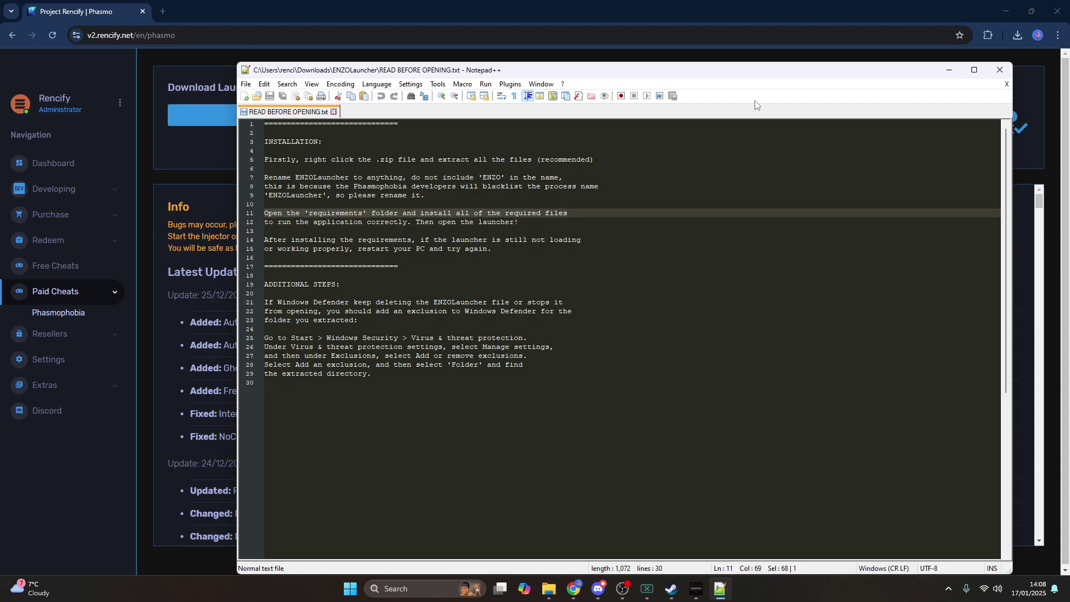
- Open the requirements folder and select its four installers, including dotnet and windowsdesktop runtime 8.0.11
left_click(951, 72)
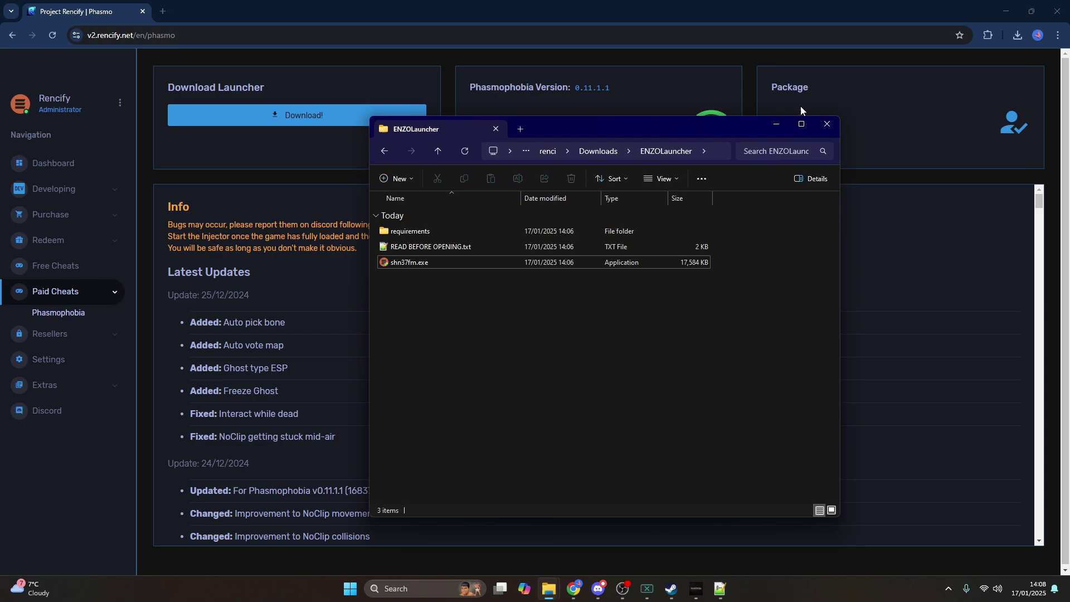
double_click(431, 230)
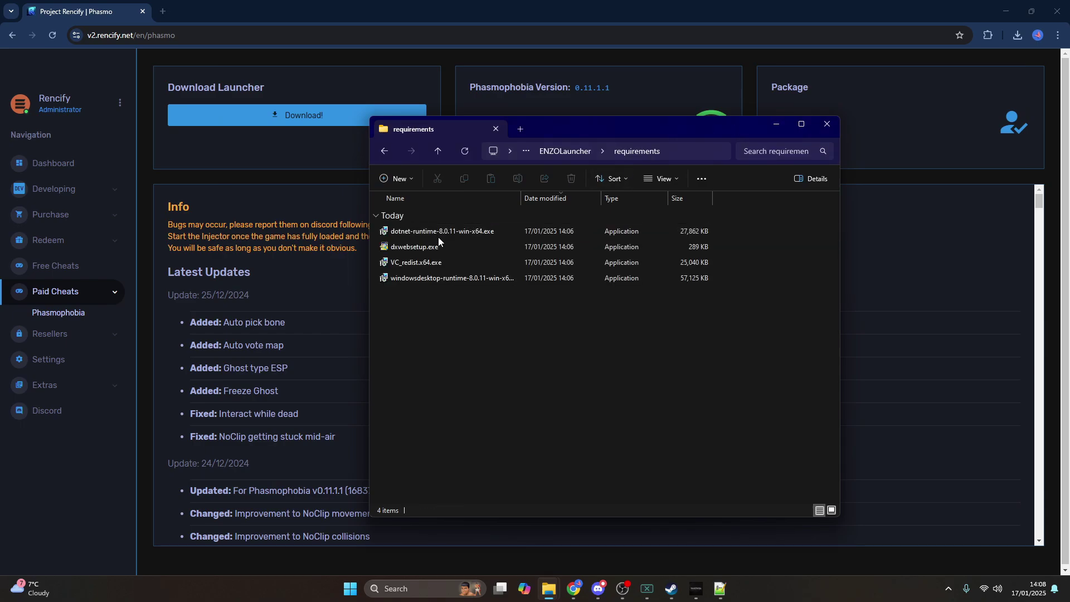
left_click(422, 232)
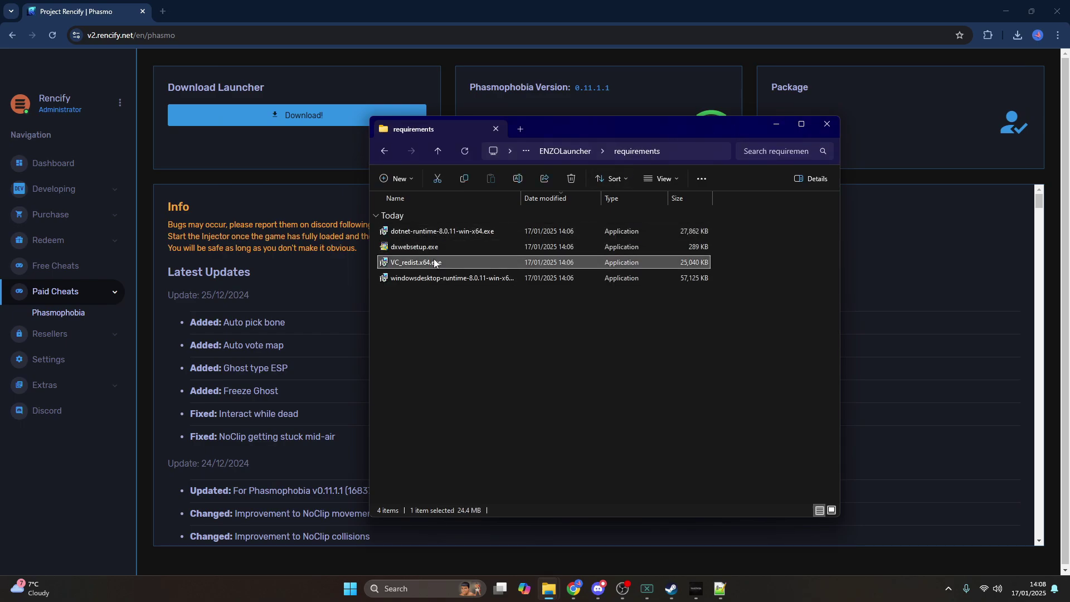
left_click(441, 278)
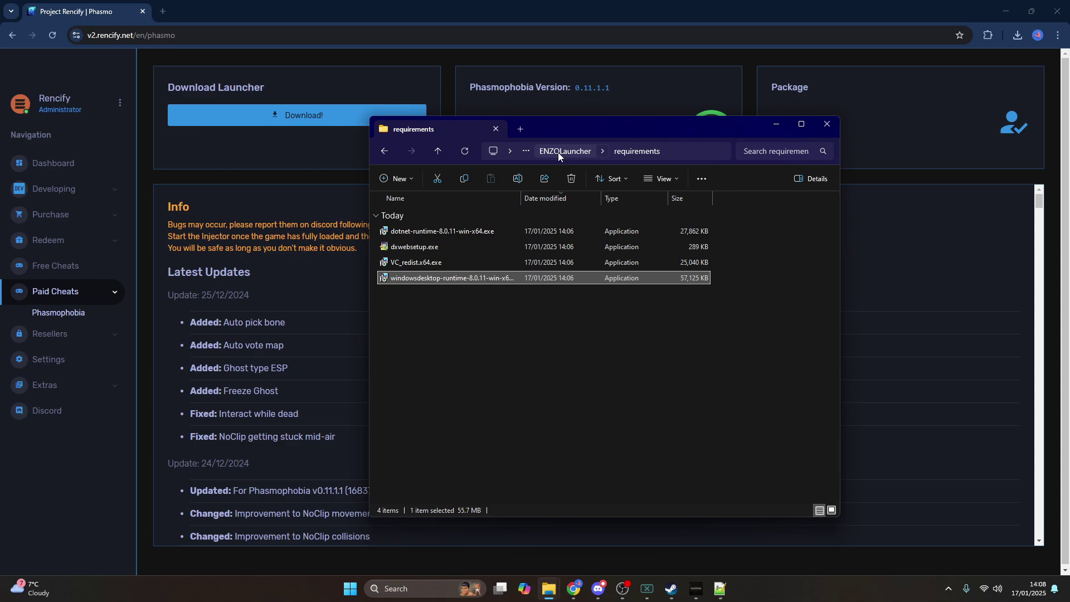
left_click_drag(484, 330, 416, 157)
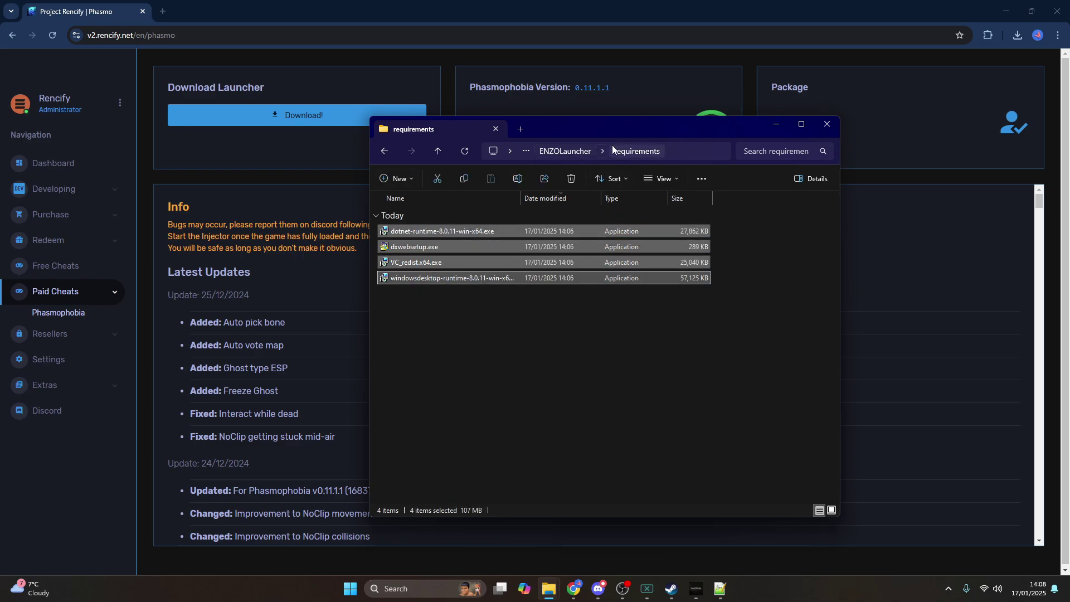
- Launch shn37fm.exe from the ENZOLauncher folder and choose Run anyway past the SmartScreen warning
left_click(560, 151)
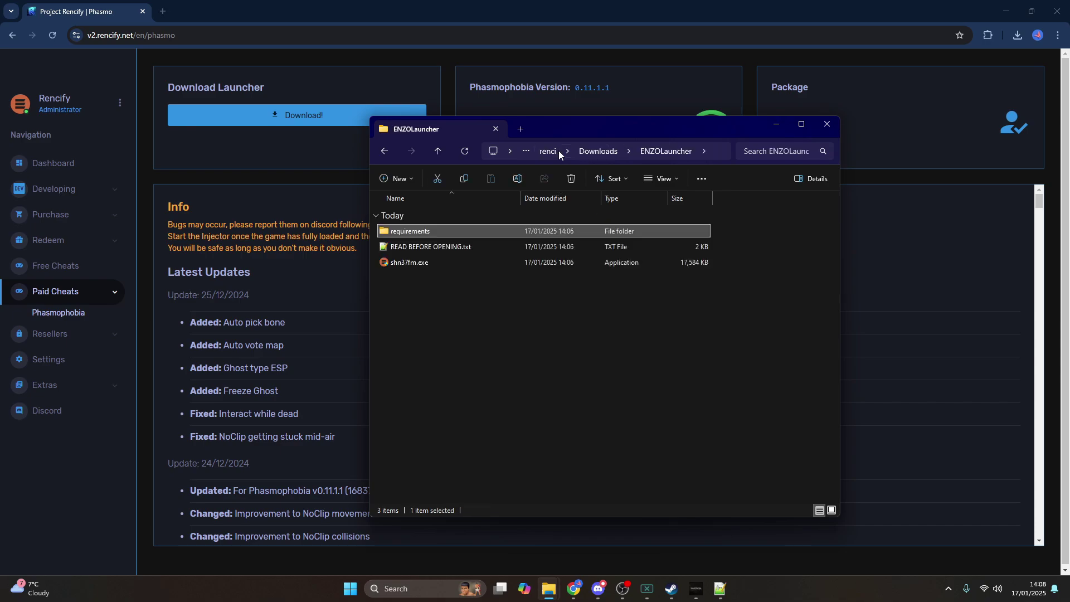
left_click(438, 279)
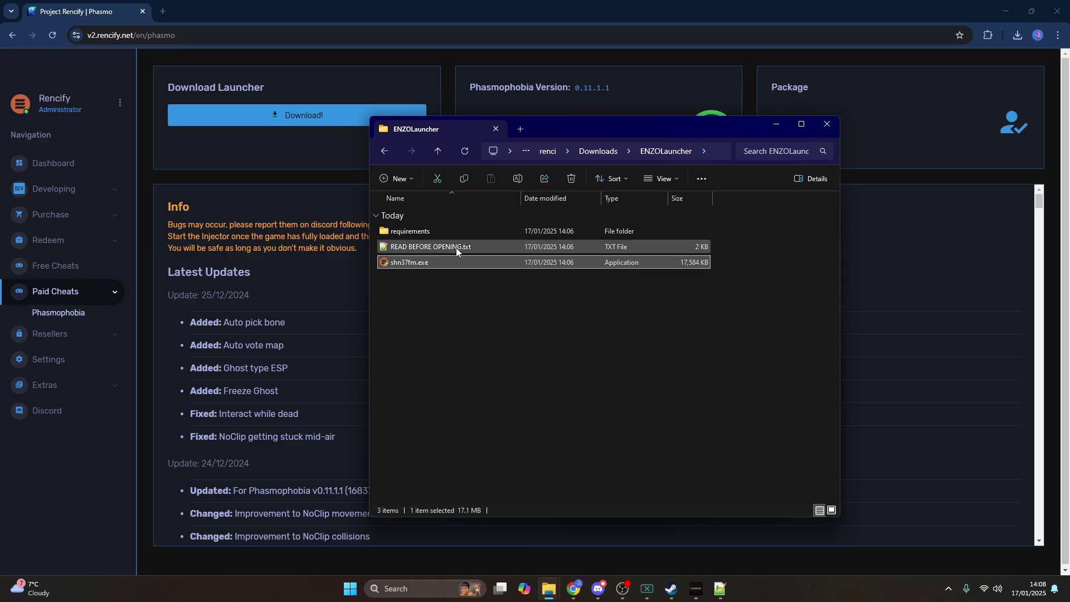
double_click(436, 262)
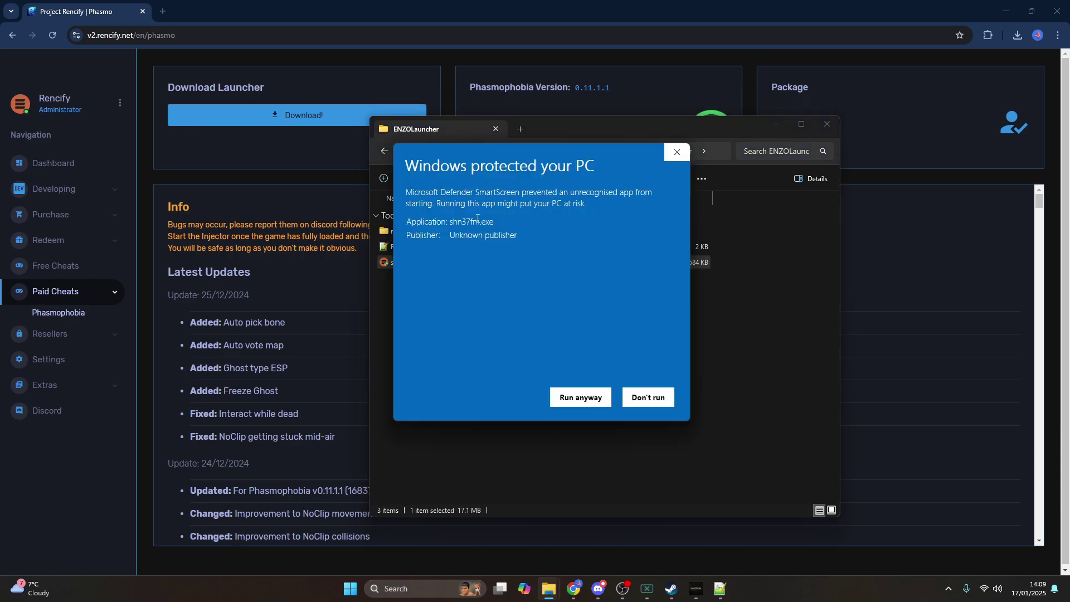
double_click(538, 191)
double_click(592, 192)
left_click(587, 214)
left_click(578, 402)
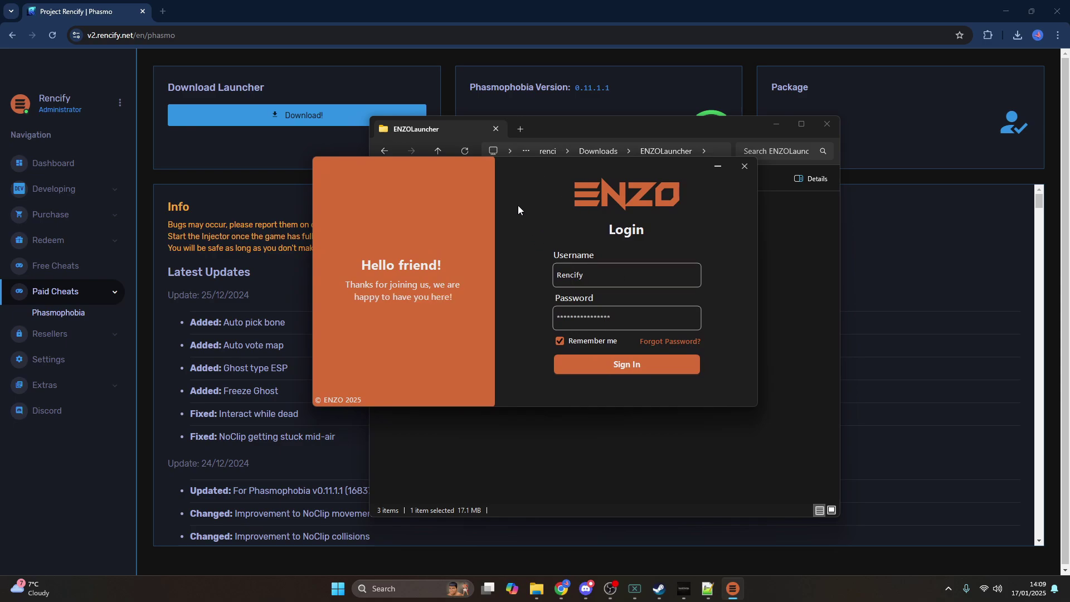
- Sign in to the ENZO Launcher with the saved account credentials
double_click(610, 275)
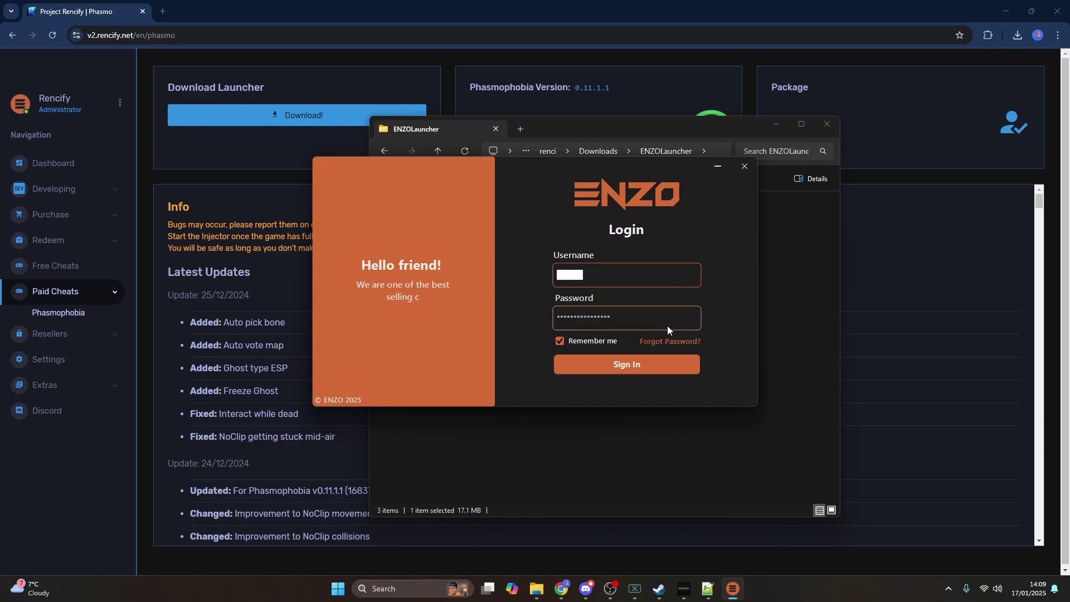
key("Tab")
key("shift+Tab")
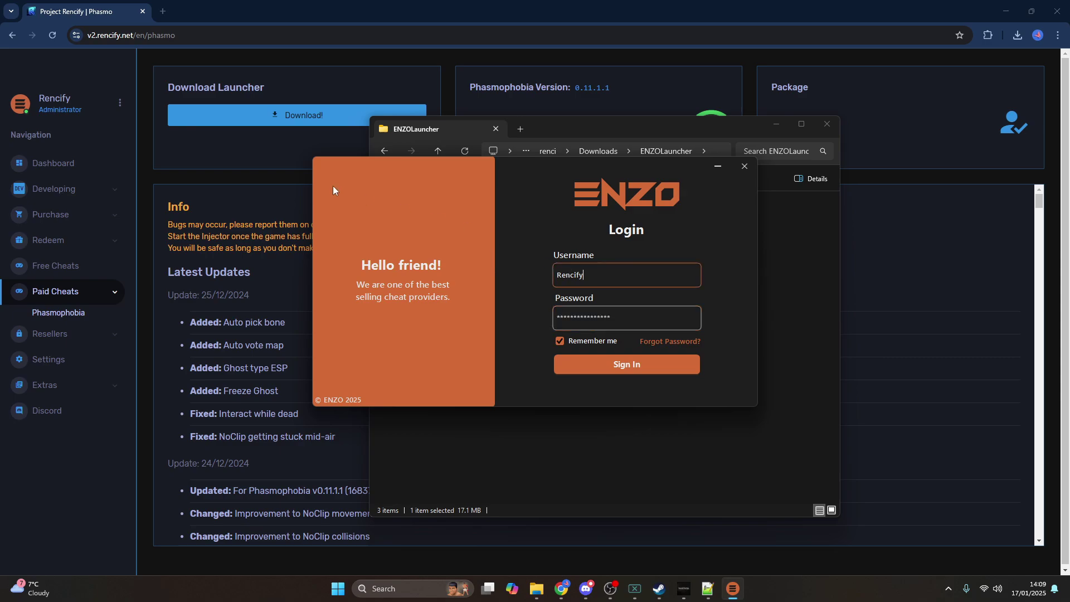
left_click(594, 364)
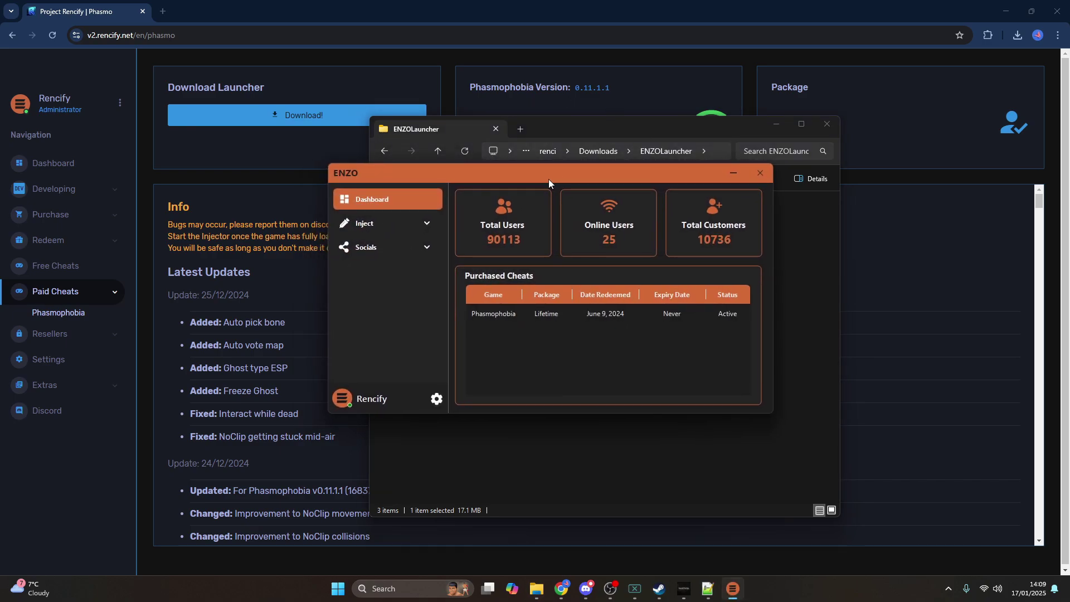
- Open the Phasmophobia page under Inject and request injection for v0.11.1.1
left_click(376, 228)
left_click(523, 316)
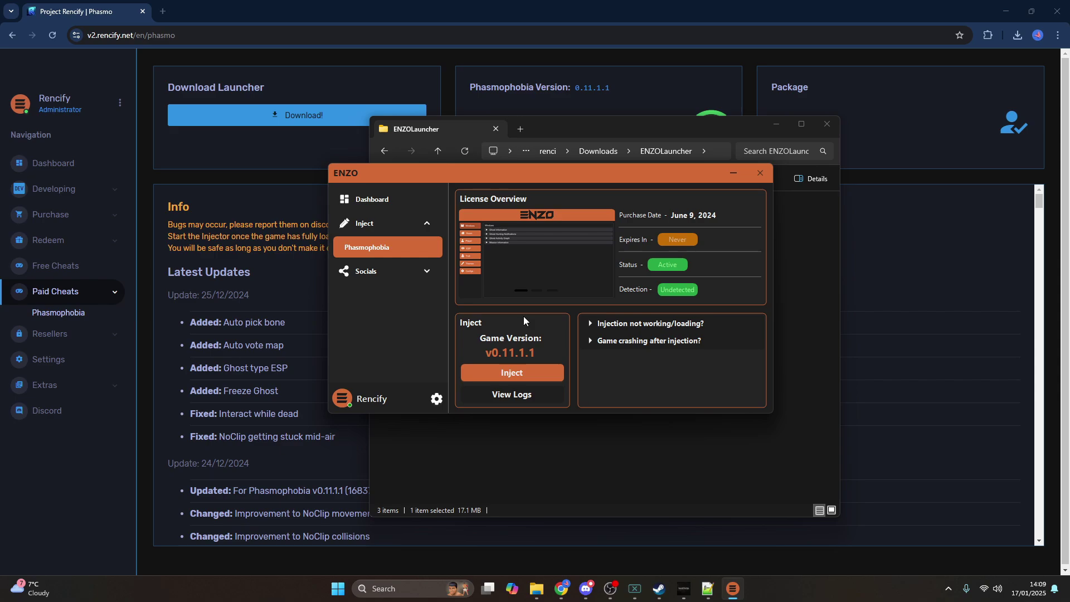
left_click(605, 324)
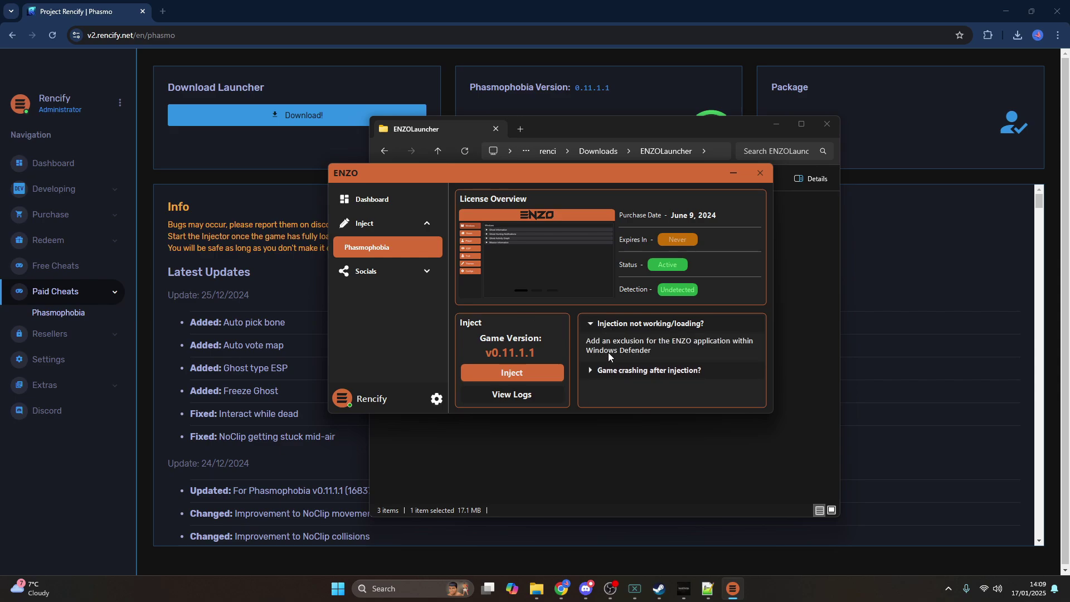
left_click(608, 352)
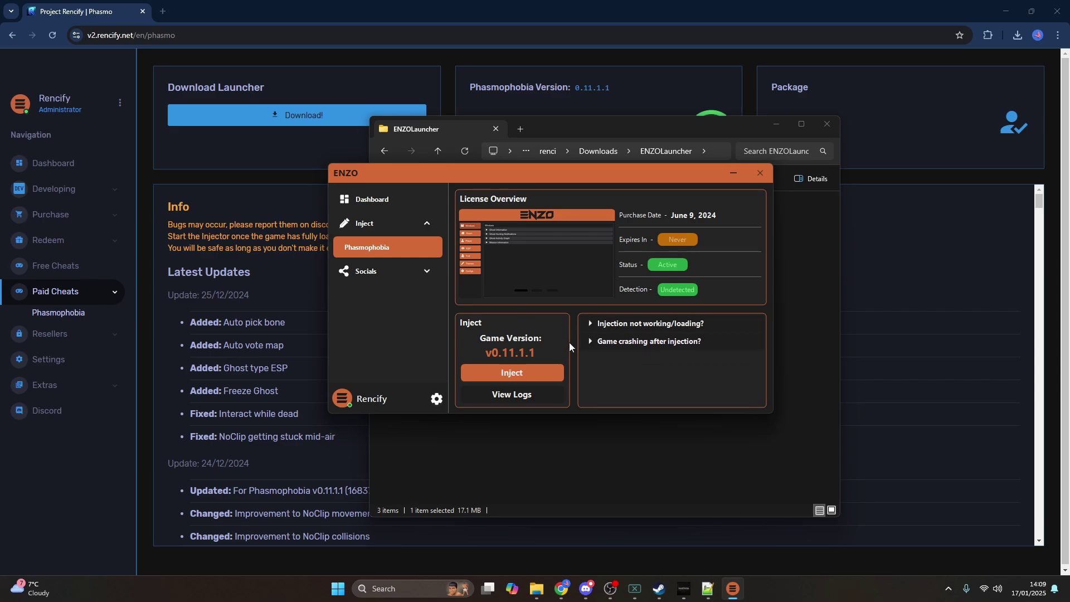
left_click(518, 375)
- Inject ENZO into the running Phasmophobia game and bring up its in-game login overlay with Insert
left_click(681, 587)
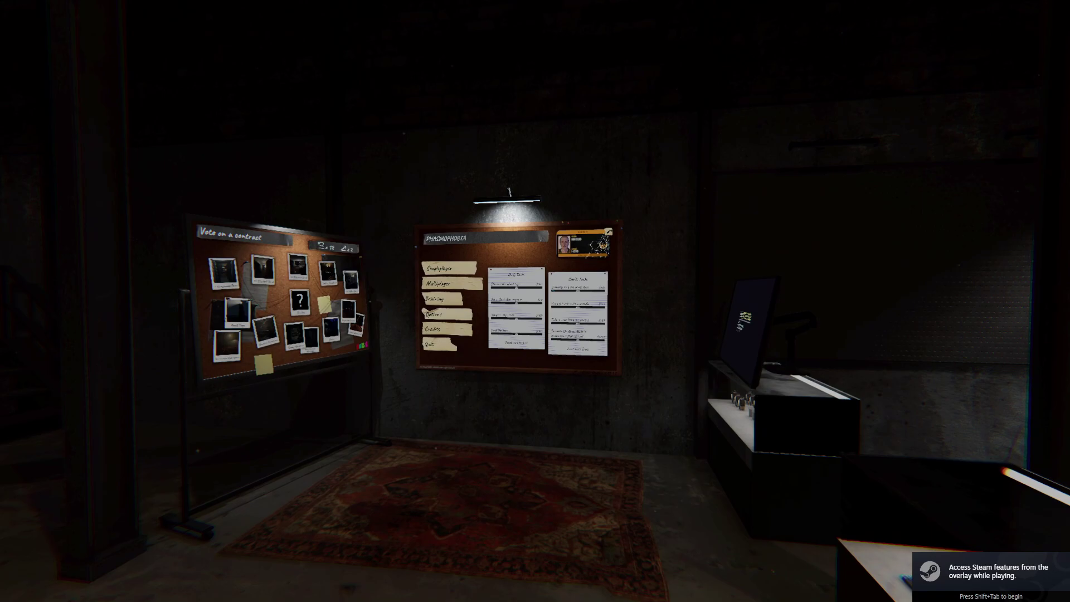
key("alt+Tab")
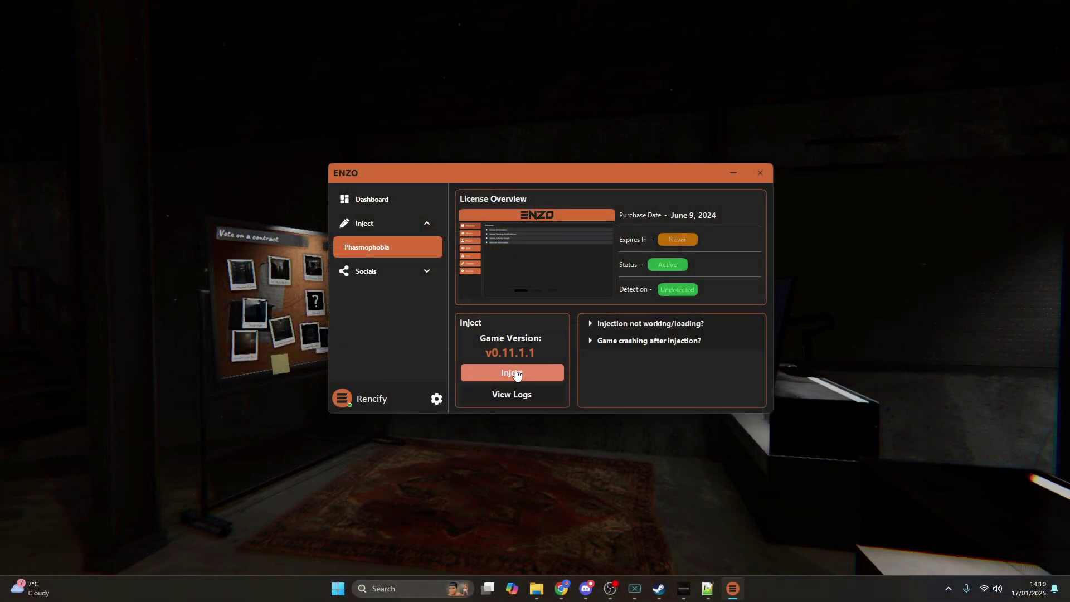
left_click(517, 373)
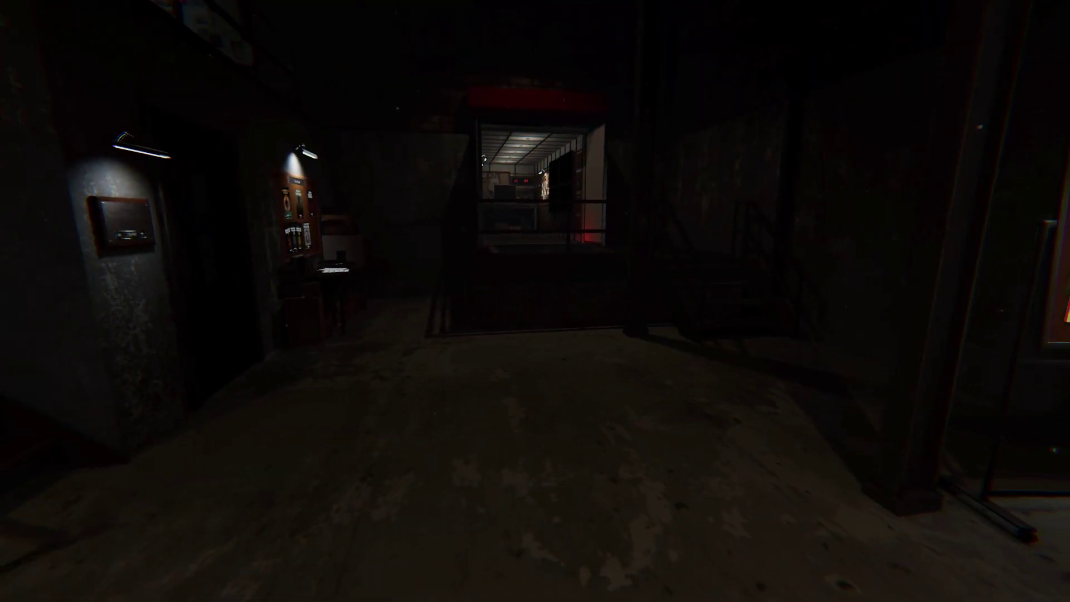
key("Insert")
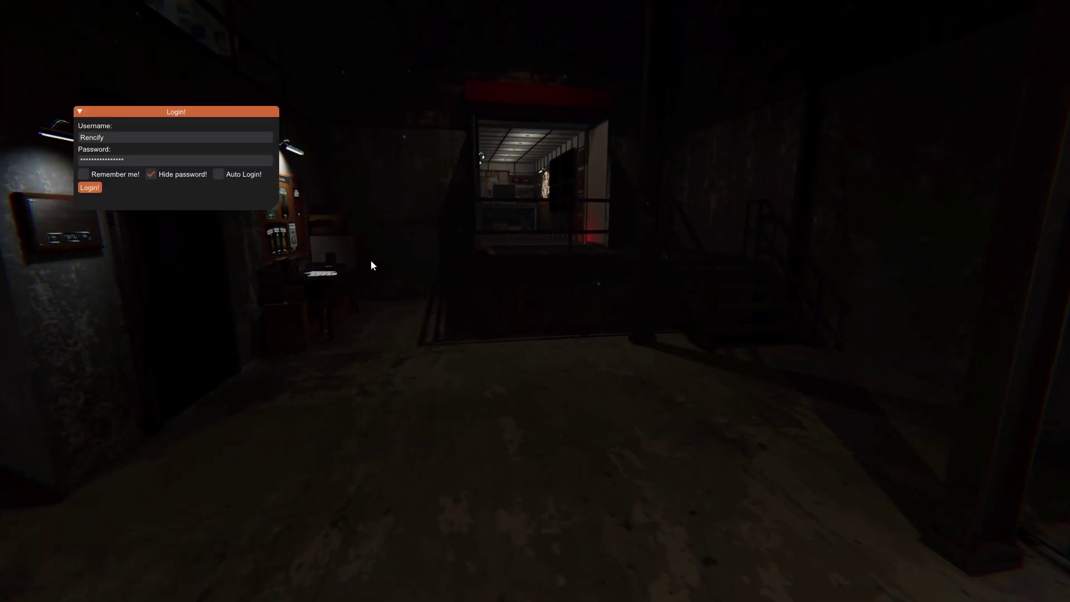
- Log in through the ENZO overlay to reach its Windows page listing Ghost and Mission Information
left_click(90, 187)
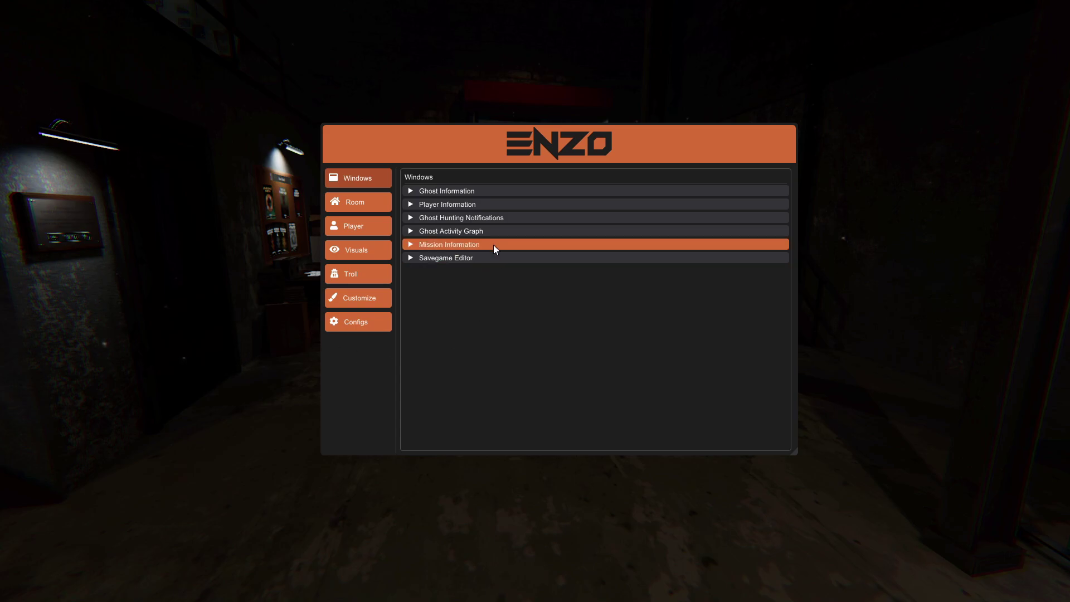
- Browse the ENZO Room, Player, Visuals, Troll and Customize tabs, then hide the menu with Insert
key("Insert")
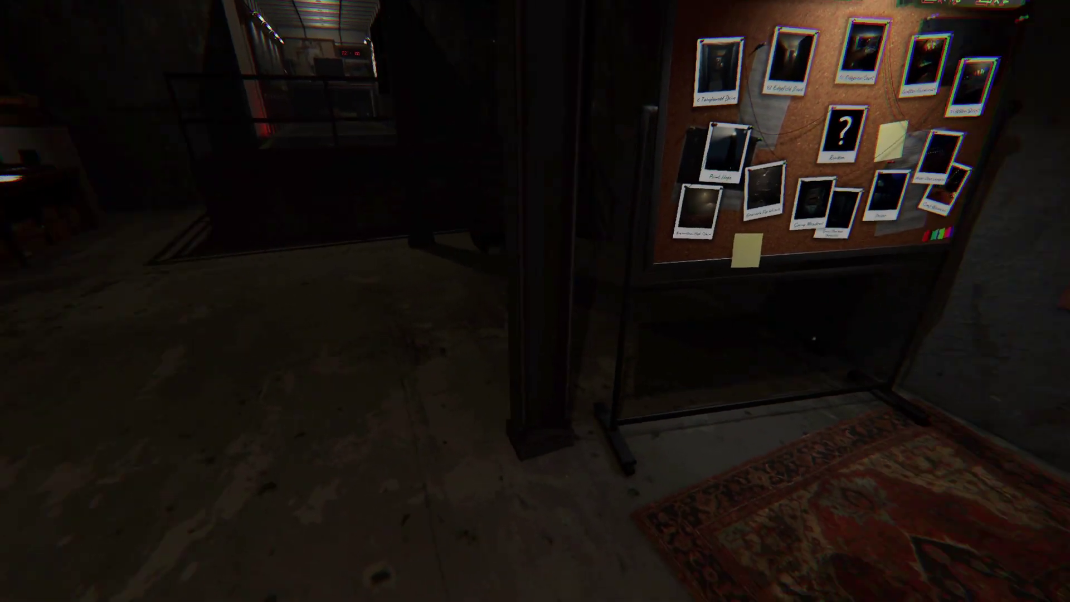
key("Insert")
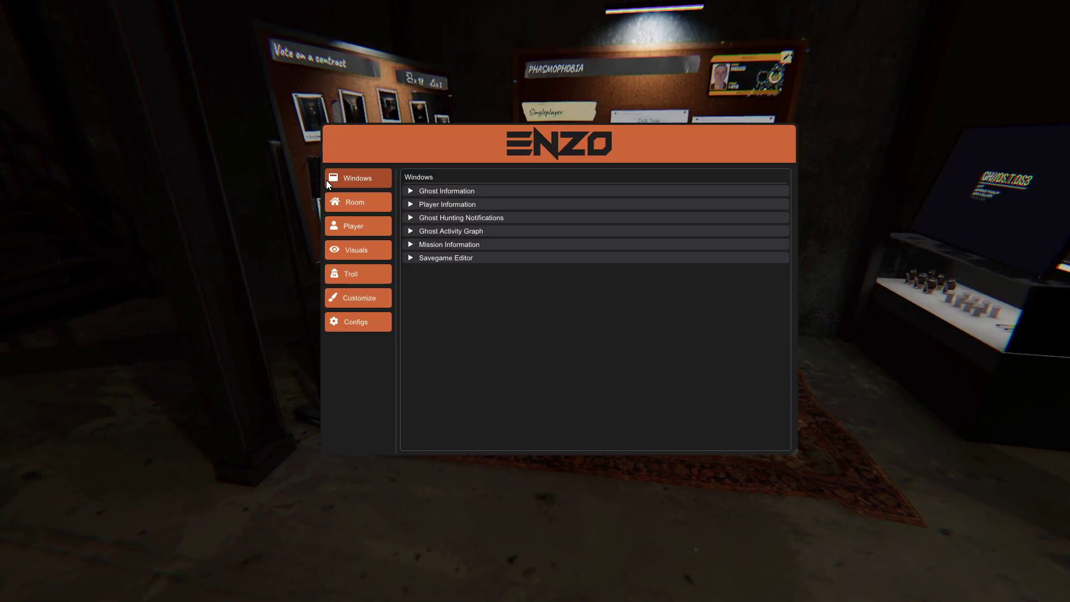
left_click(359, 204)
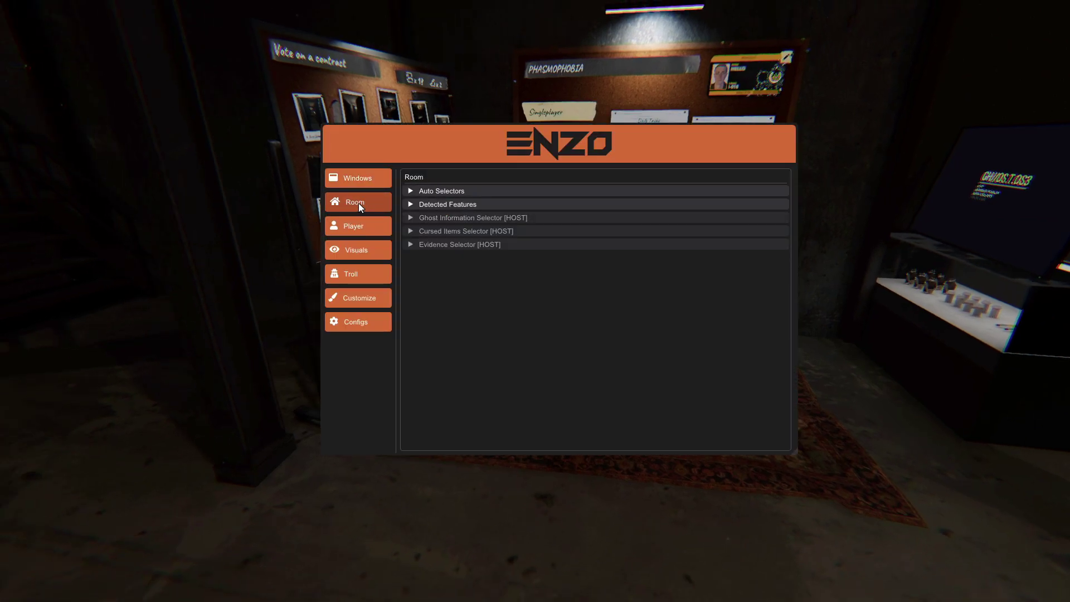
left_click(367, 225)
left_click(357, 248)
left_click(353, 273)
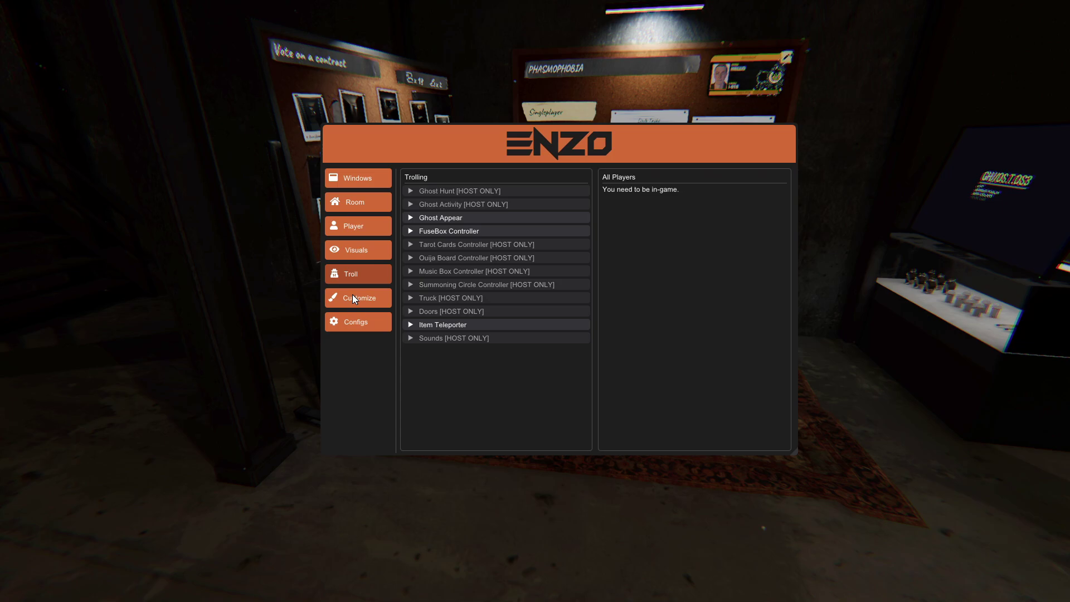
left_click(352, 295)
left_click(359, 182)
key("Insert")
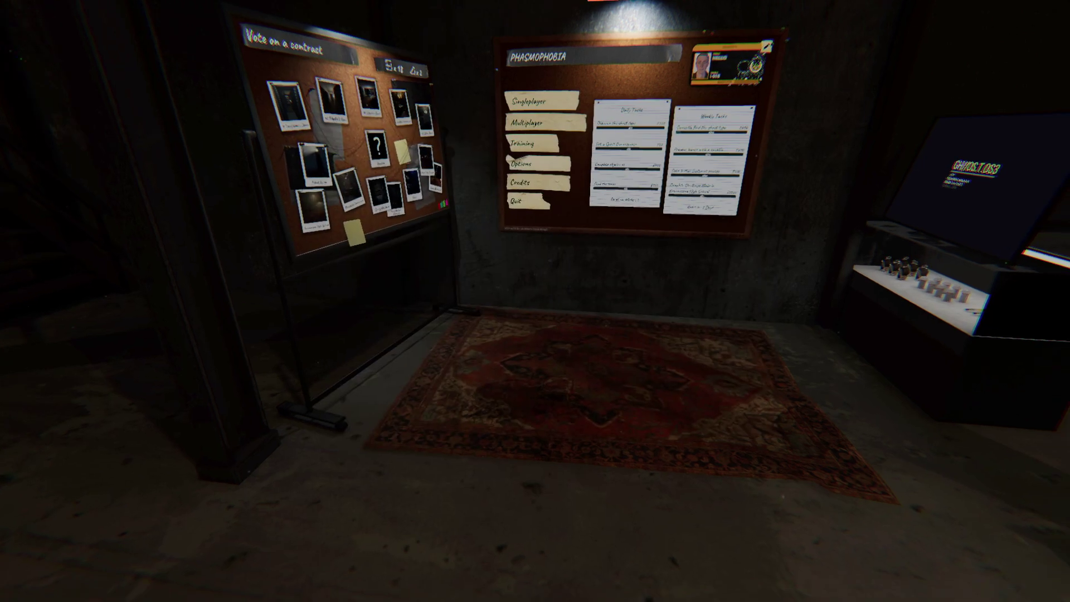